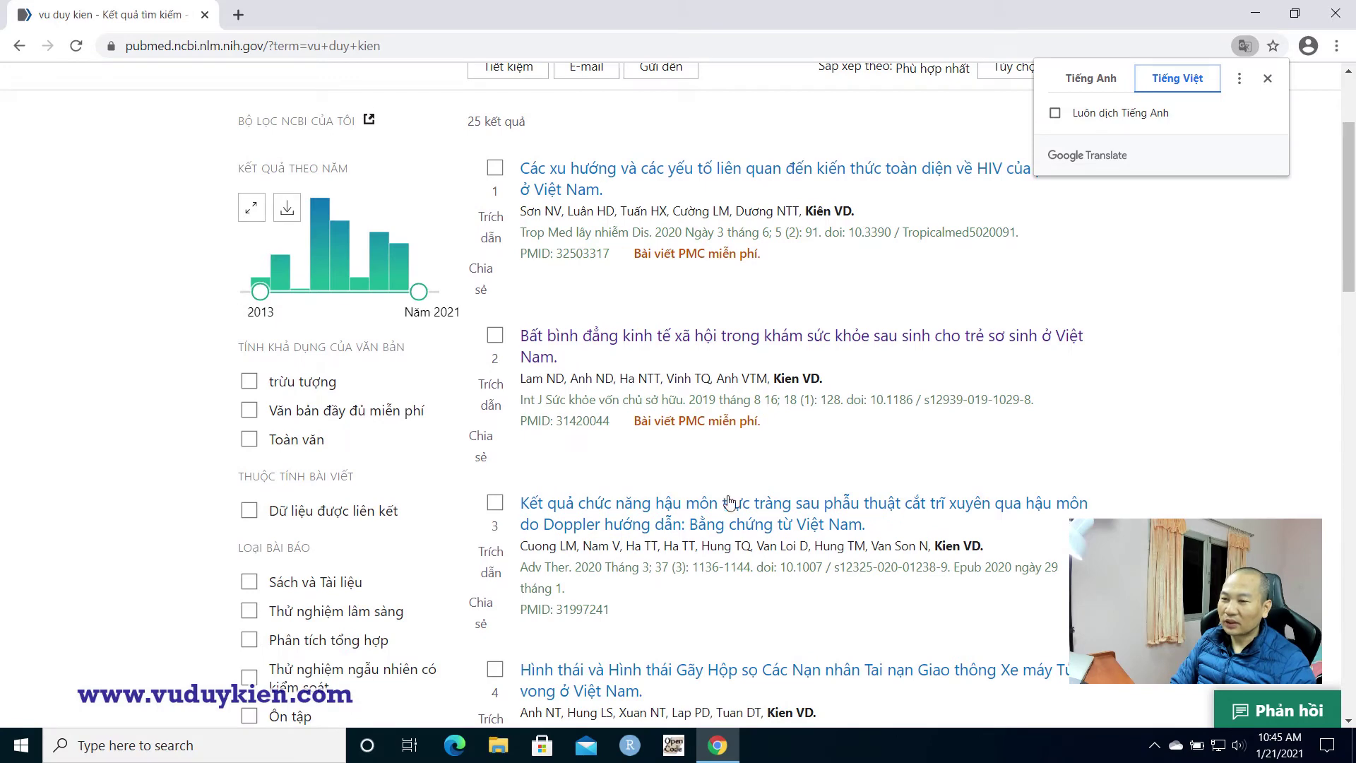
- Look through the translated PubMed search results and switch the page back to English
{"action": "scroll", "coordinate": [731, 501], "scroll_direction": "down", "scroll_amount": 3}
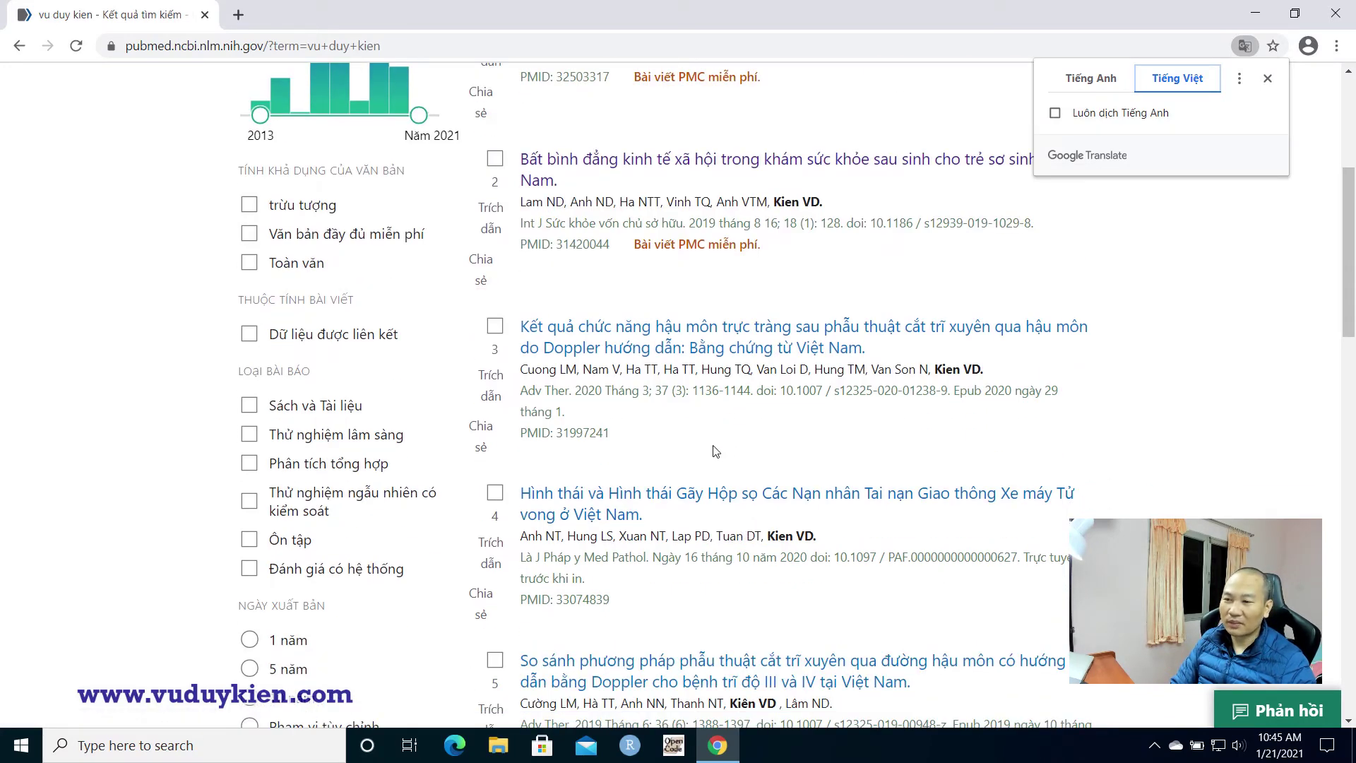
{"action": "scroll", "coordinate": [715, 450], "scroll_direction": "up", "scroll_amount": 5}
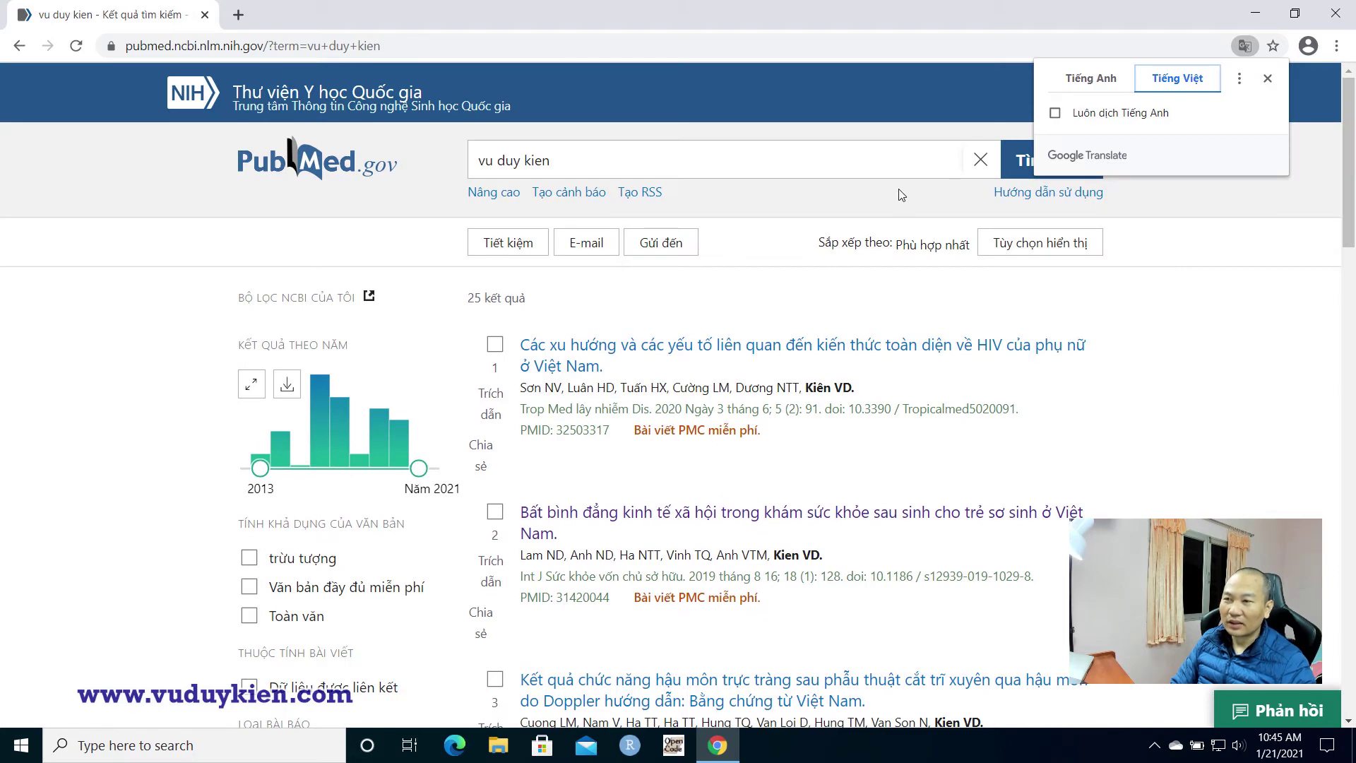
{"action": "left_click", "coordinate": [1078, 79]}
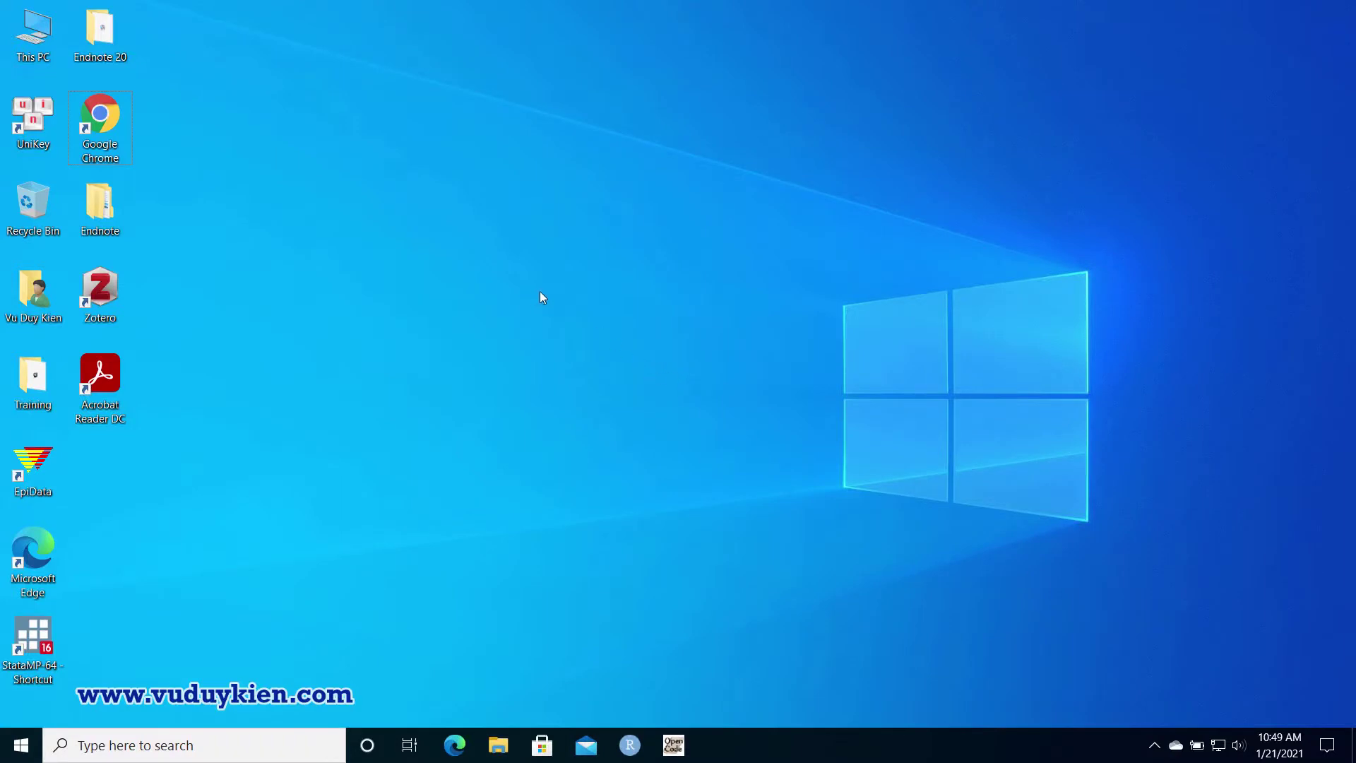
- Launch Google Chrome and open the Languages section of its advanced settings
{"action": "double_click", "coordinate": [104, 127]}
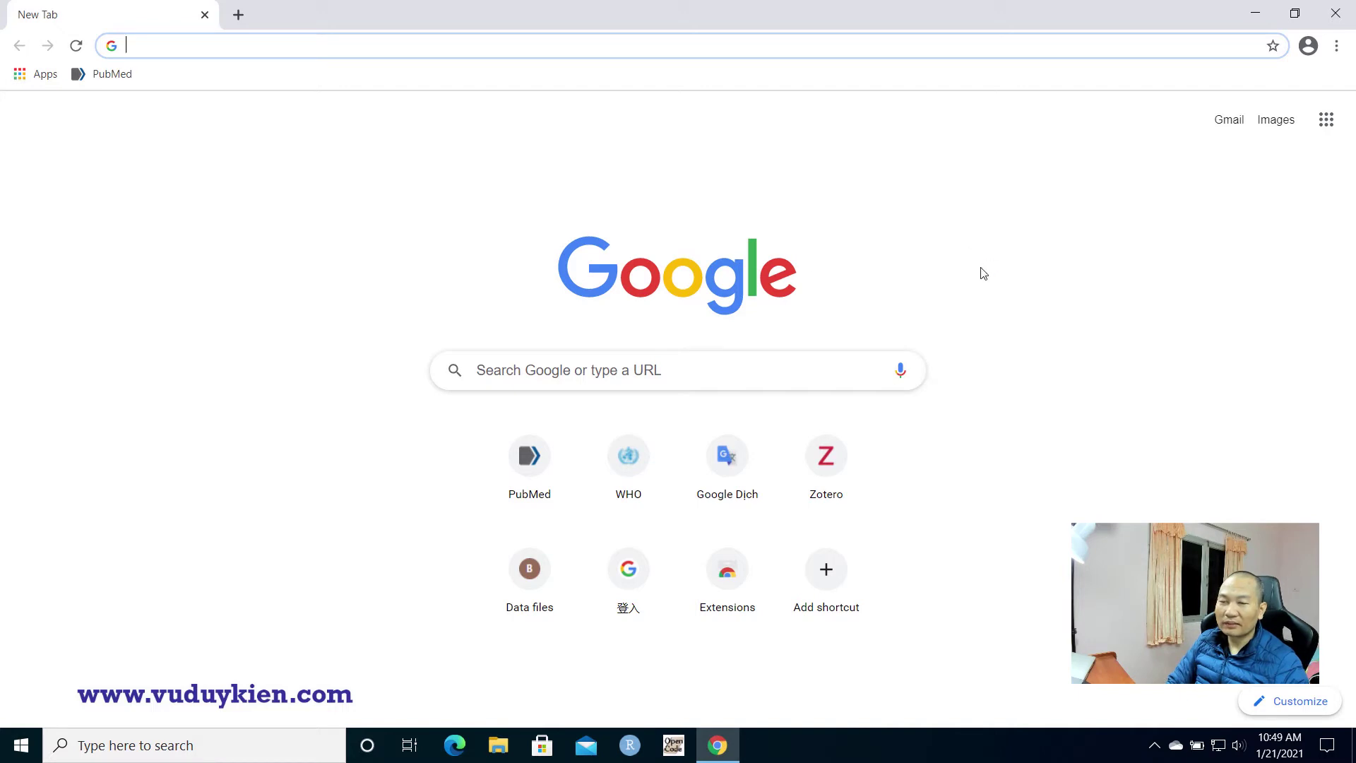
{"action": "left_click", "coordinate": [1336, 45]}
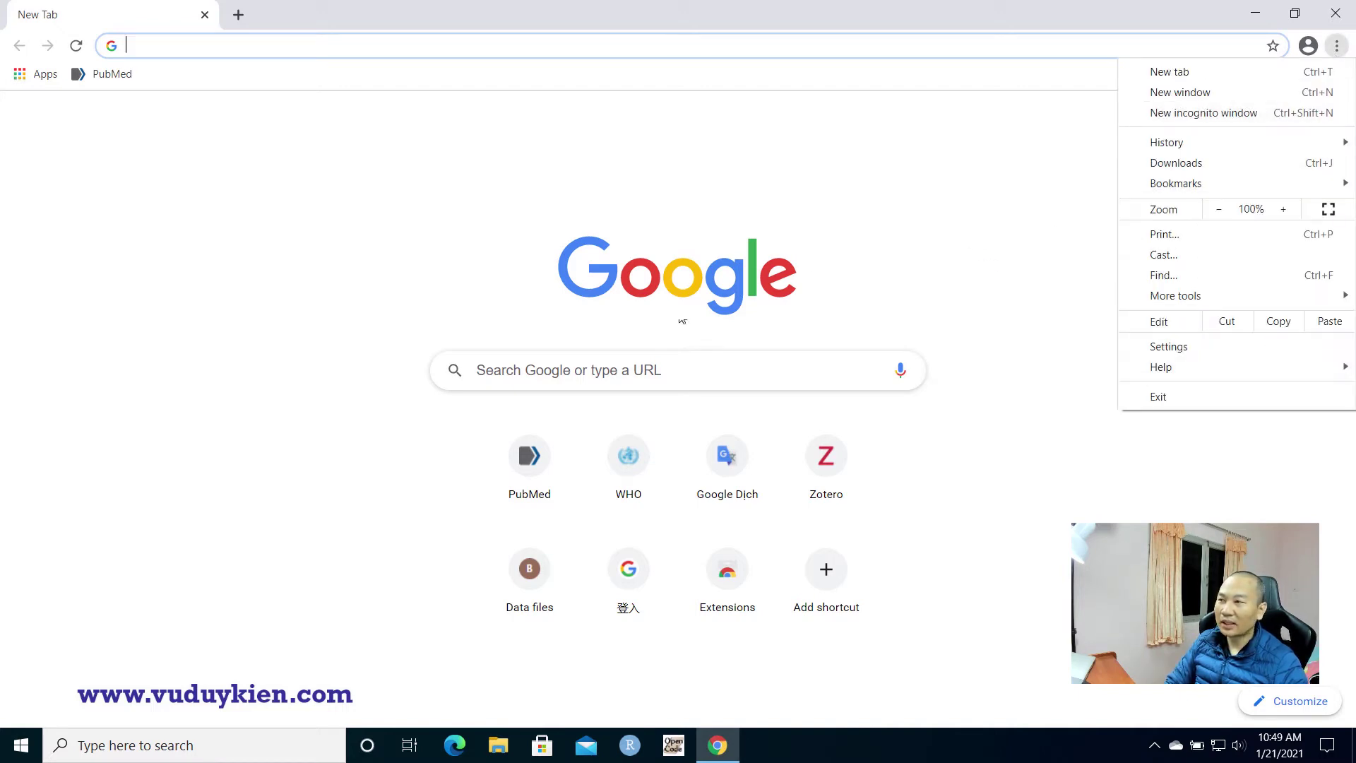
{"action": "left_click", "coordinate": [433, 172]}
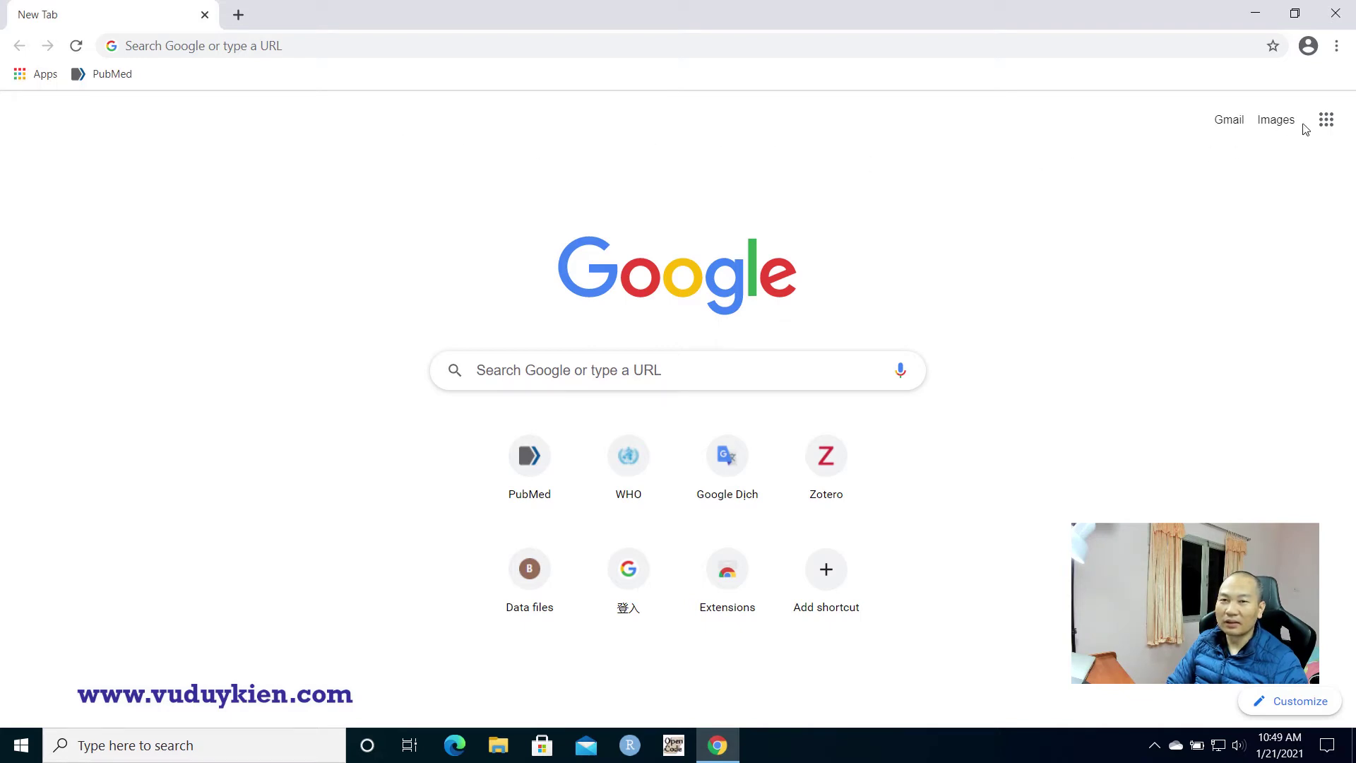
{"action": "left_click", "coordinate": [1336, 46]}
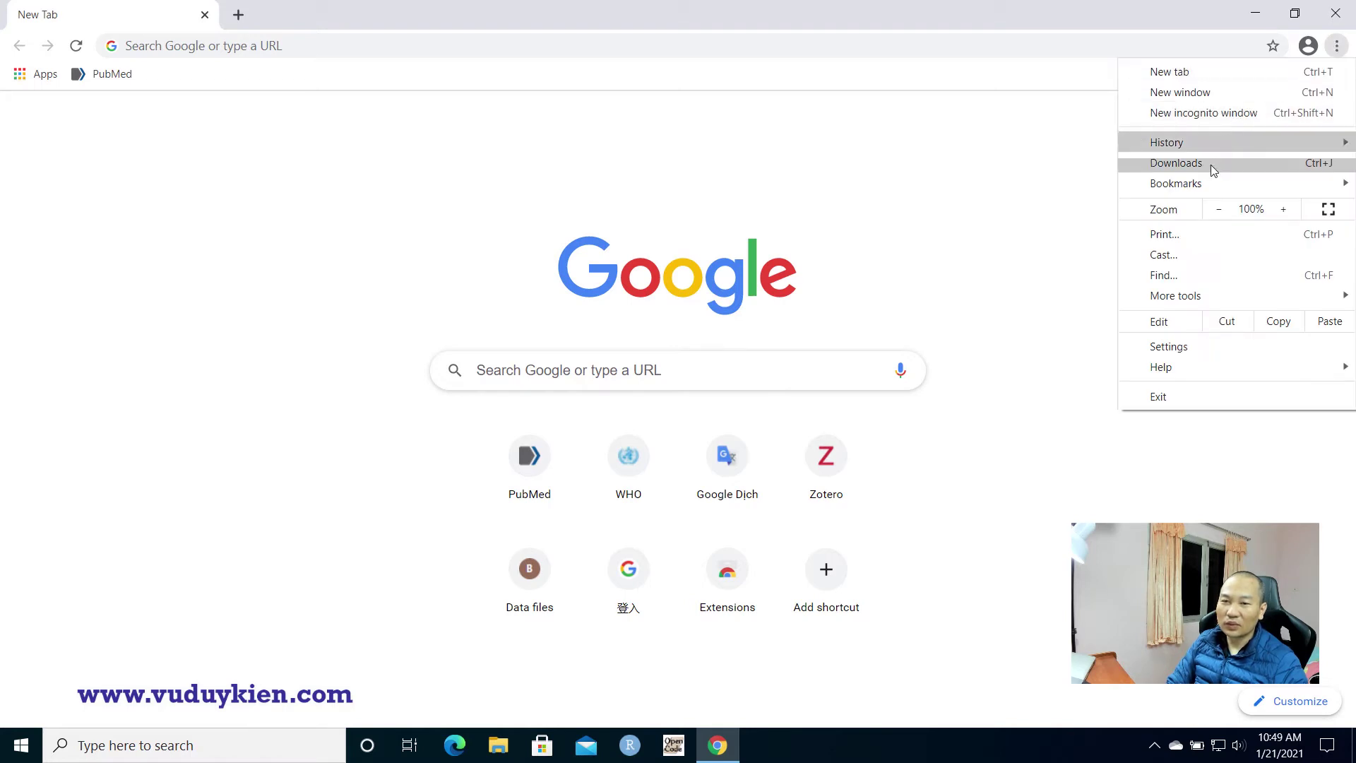
{"action": "left_click", "coordinate": [1169, 347]}
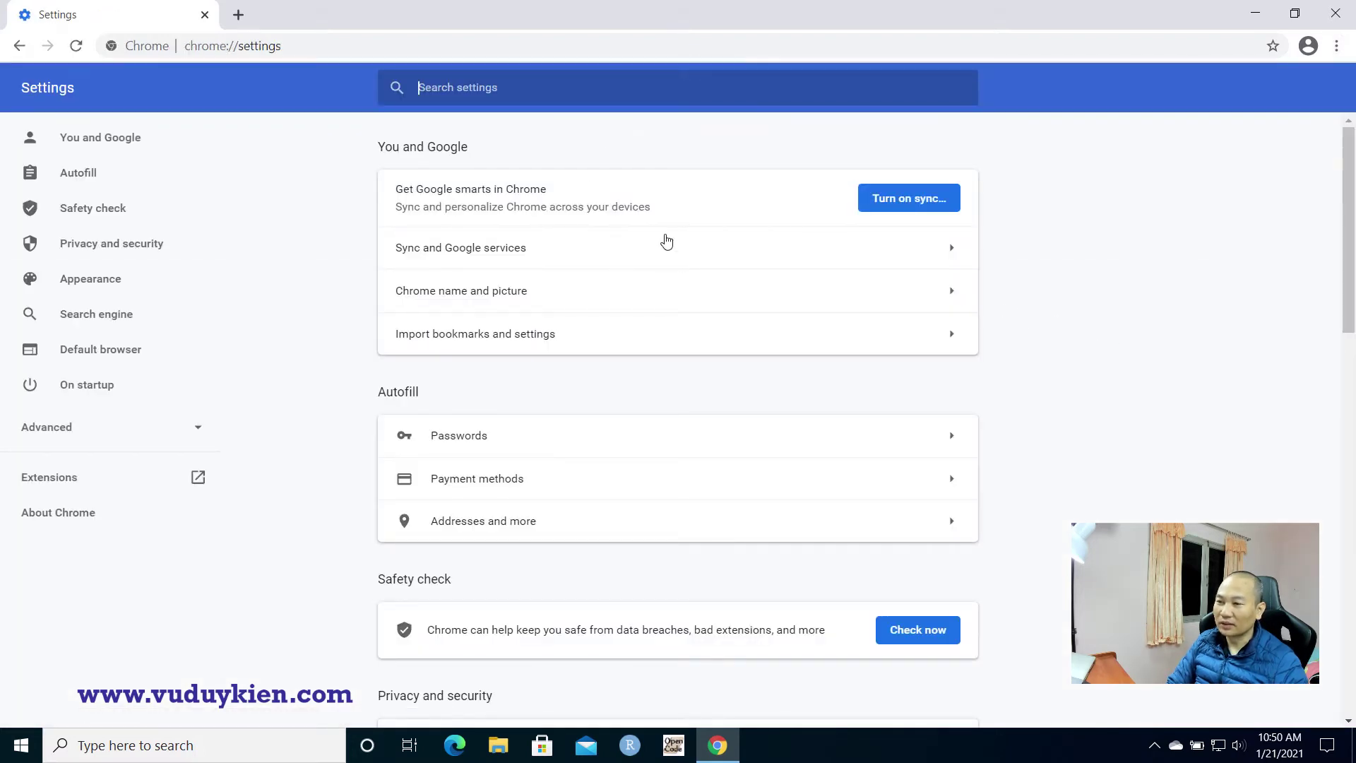
{"action": "left_click", "coordinate": [62, 432]}
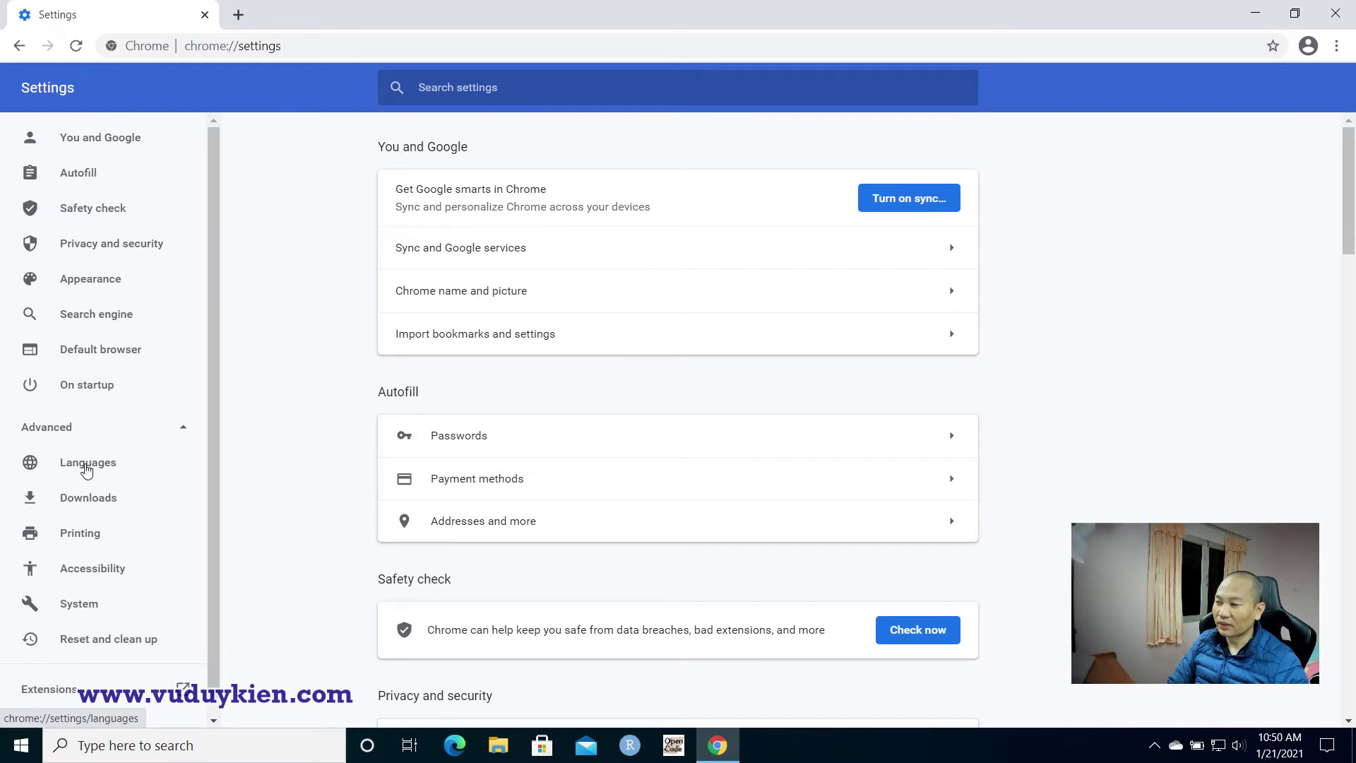
{"action": "left_click", "coordinate": [86, 466]}
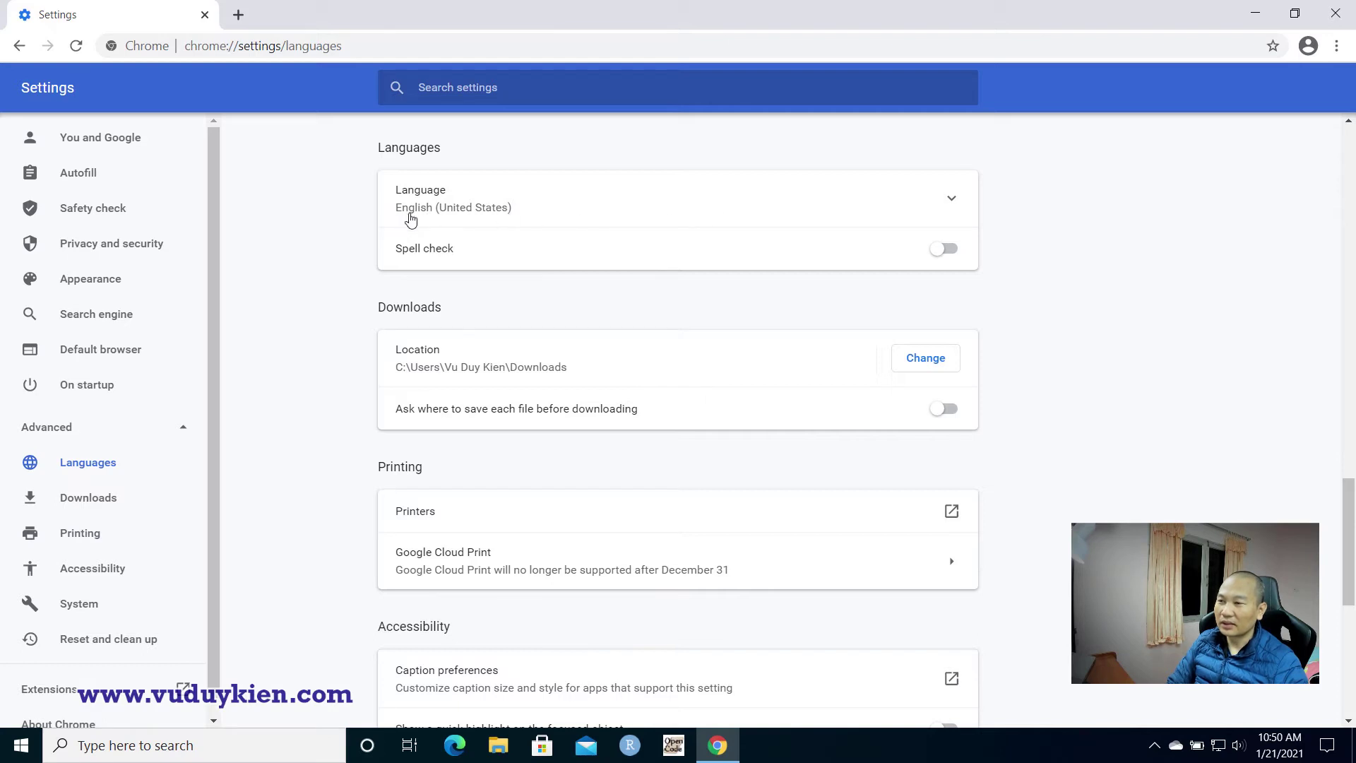
- Add Vietnamese to Chrome's list of preferred languages
{"action": "left_click", "coordinate": [735, 208]}
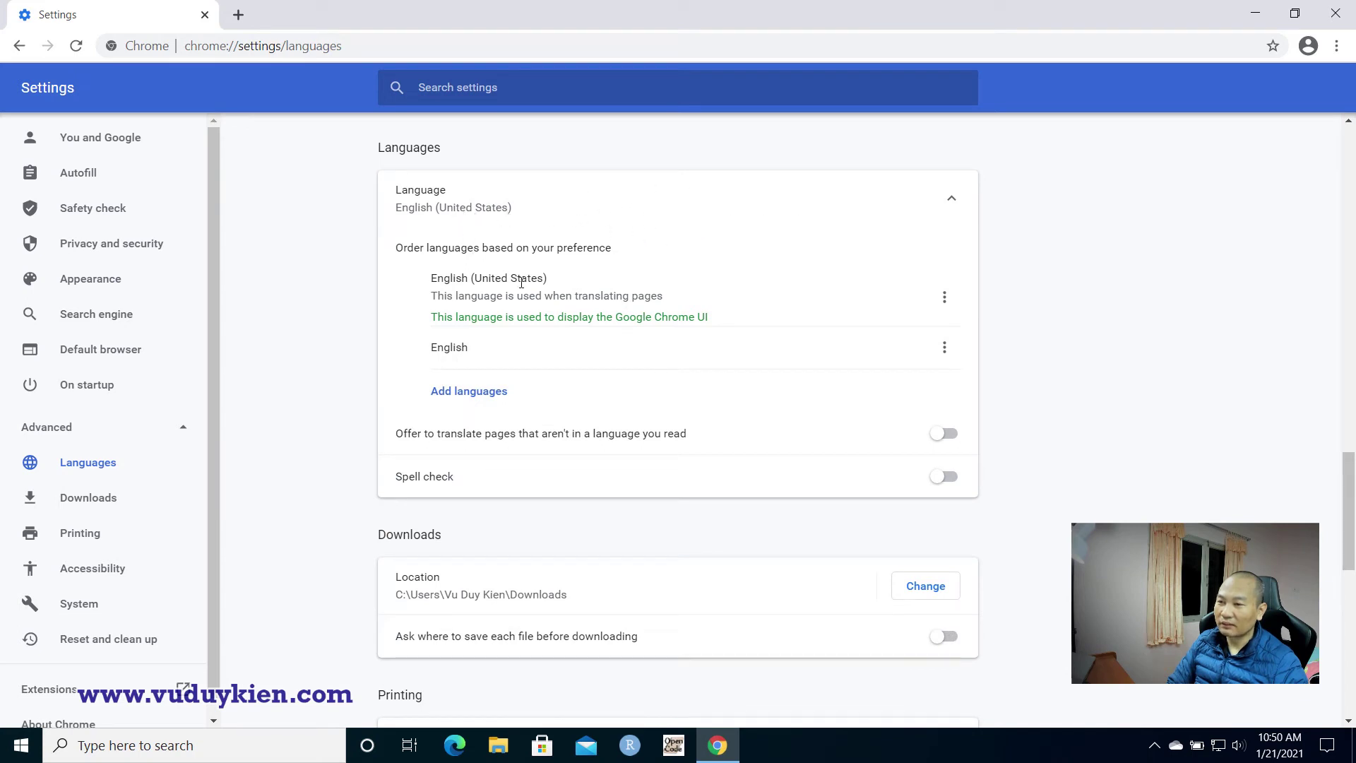
{"action": "left_click", "coordinate": [463, 393]}
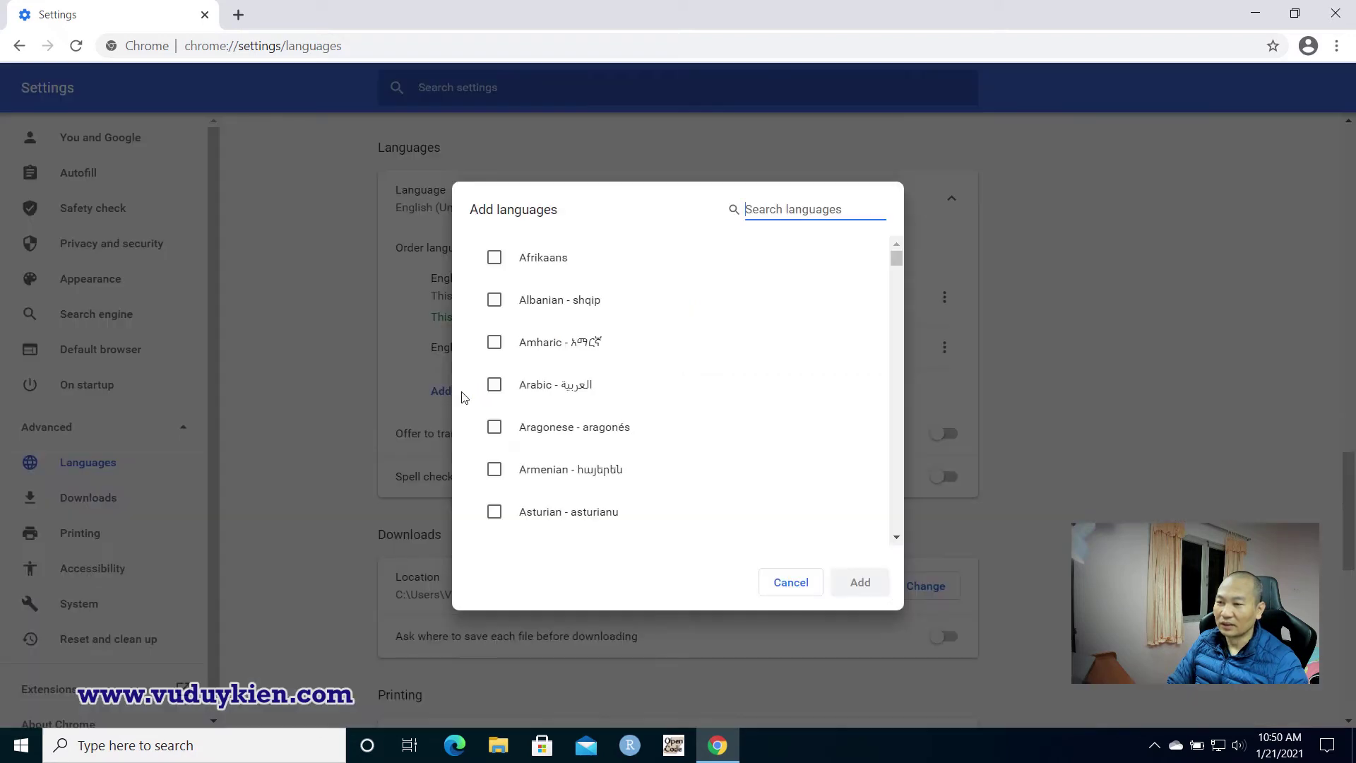
{"action": "left_click_drag", "start_coordinate": [897, 260], "coordinate": [890, 524]}
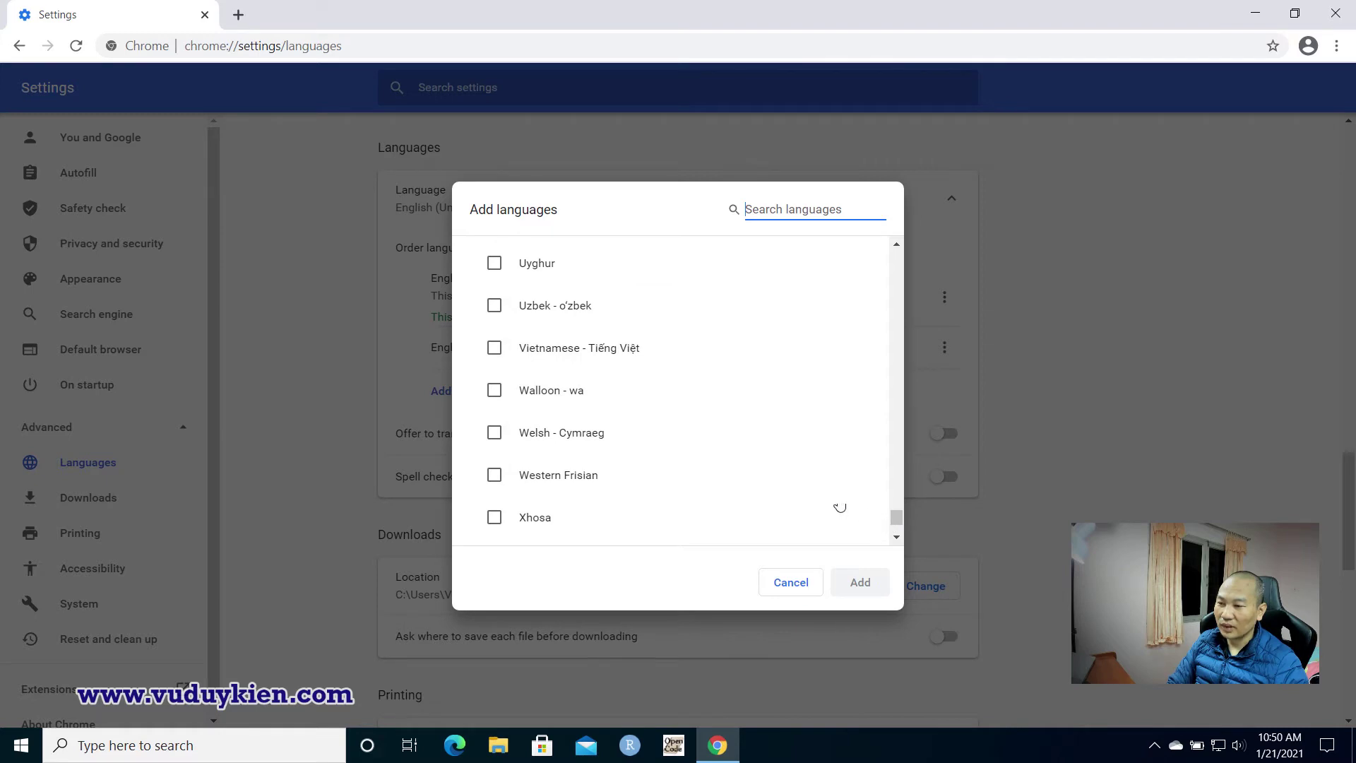
{"action": "left_click", "coordinate": [495, 348]}
{"action": "left_click", "coordinate": [878, 586]}
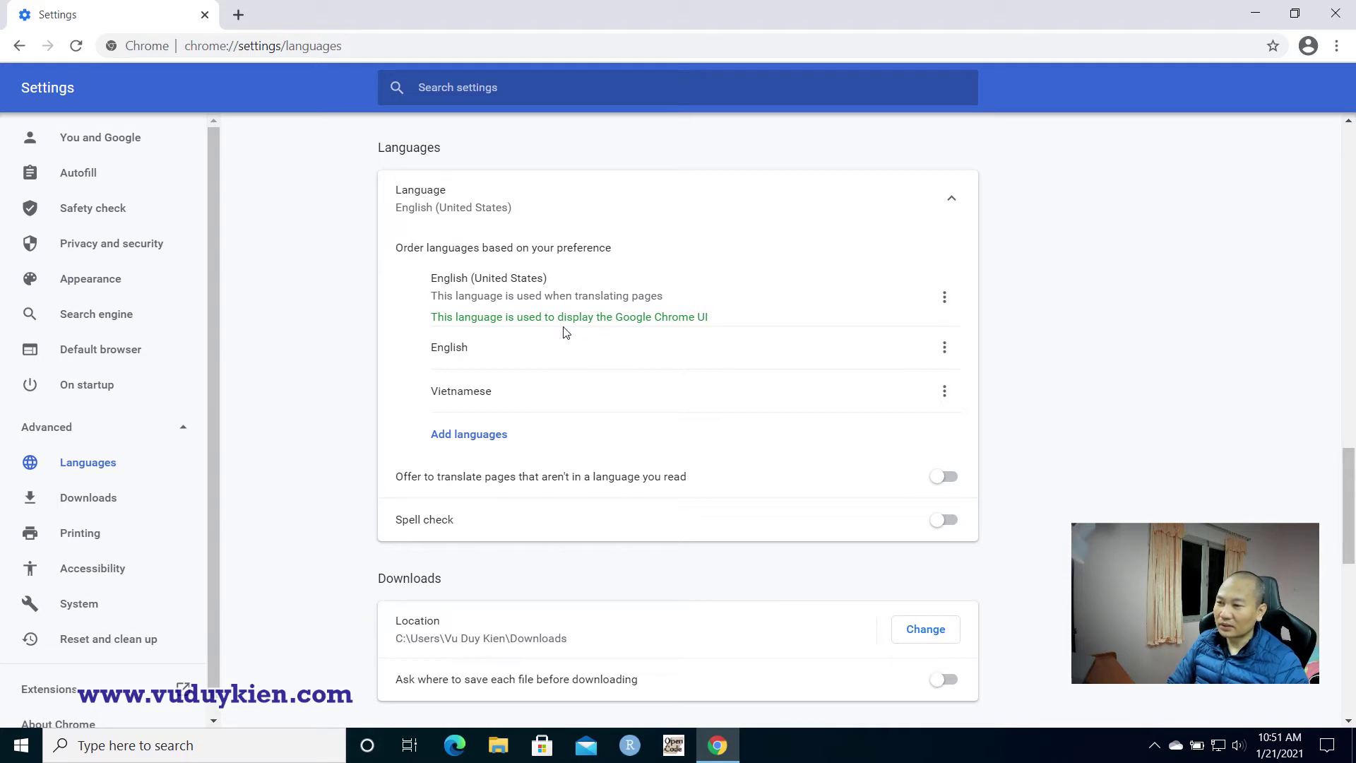
- Set Vietnamese as Chrome's display language, relaunch the browser and check the main menu's language
{"action": "left_click", "coordinate": [945, 396]}
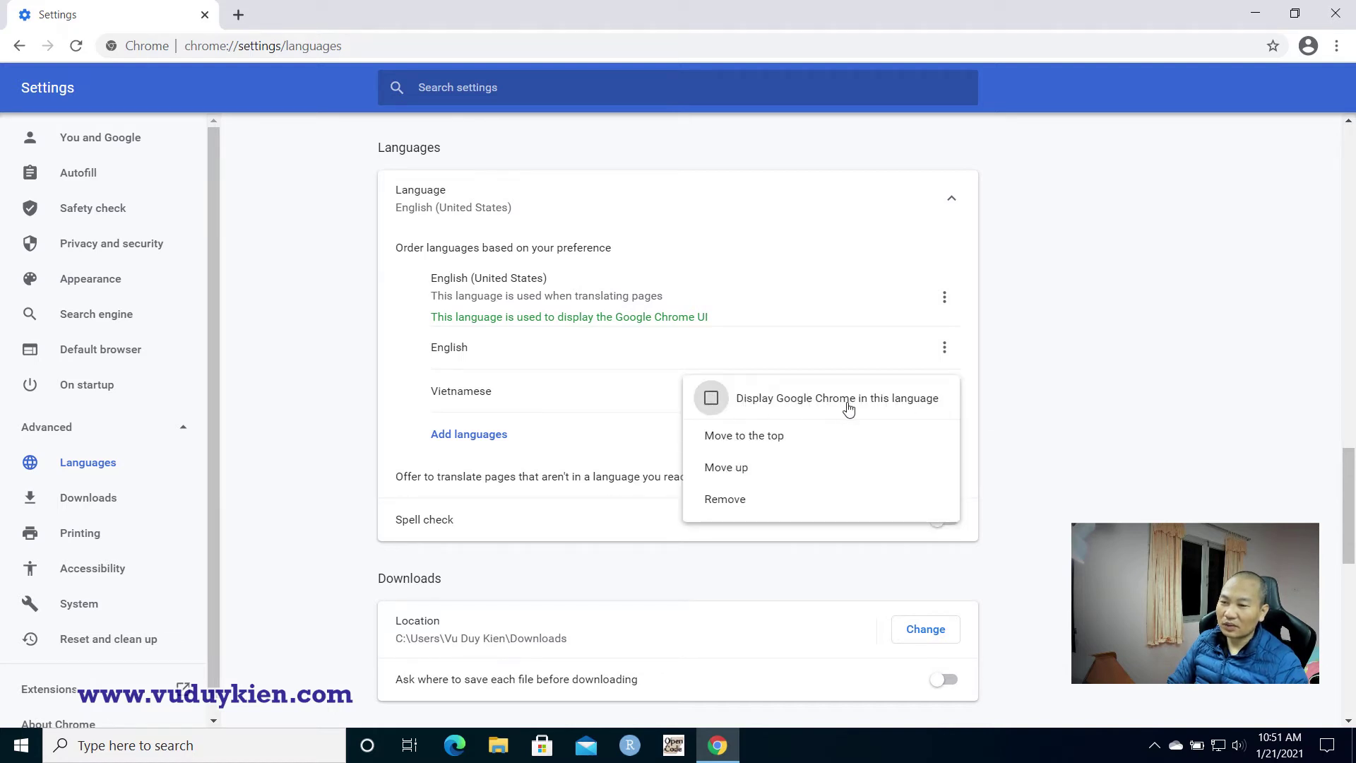
{"action": "left_click", "coordinate": [712, 398]}
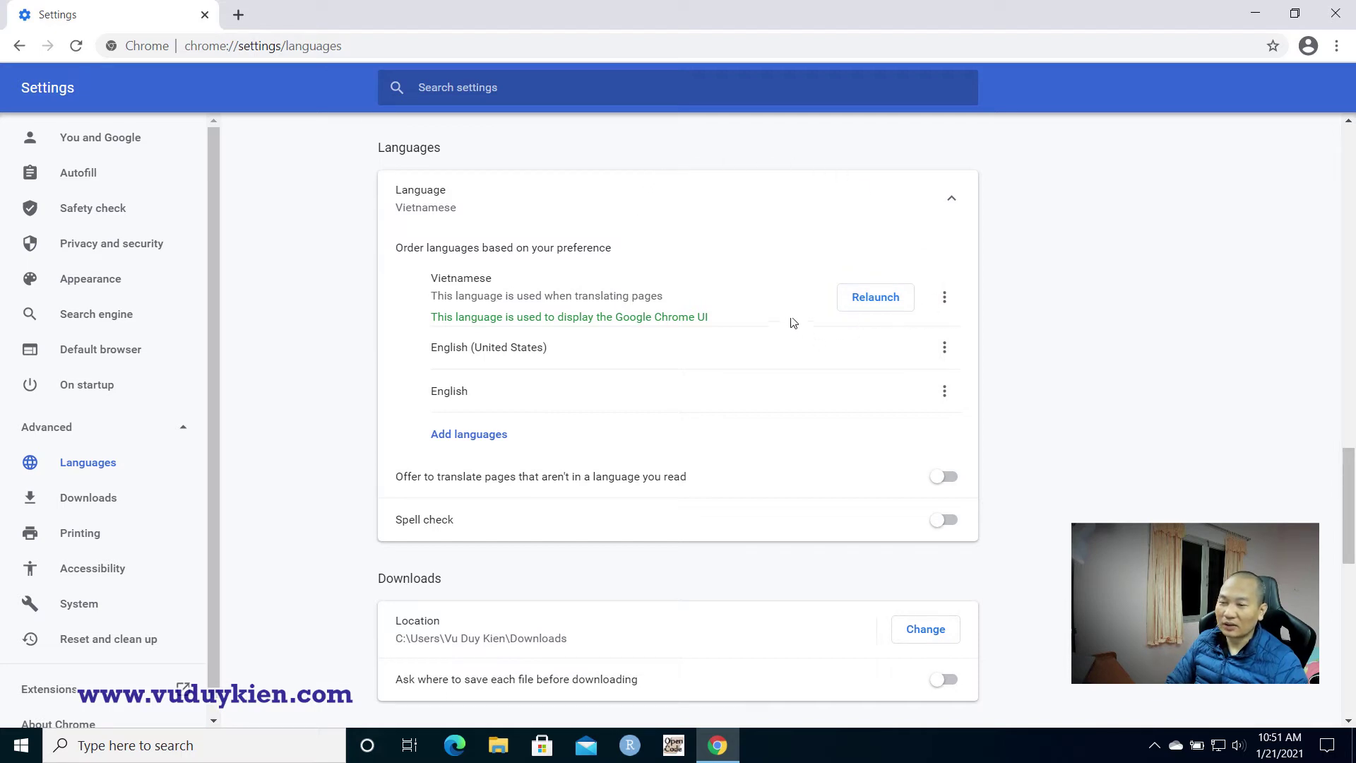
{"action": "left_click", "coordinate": [866, 299]}
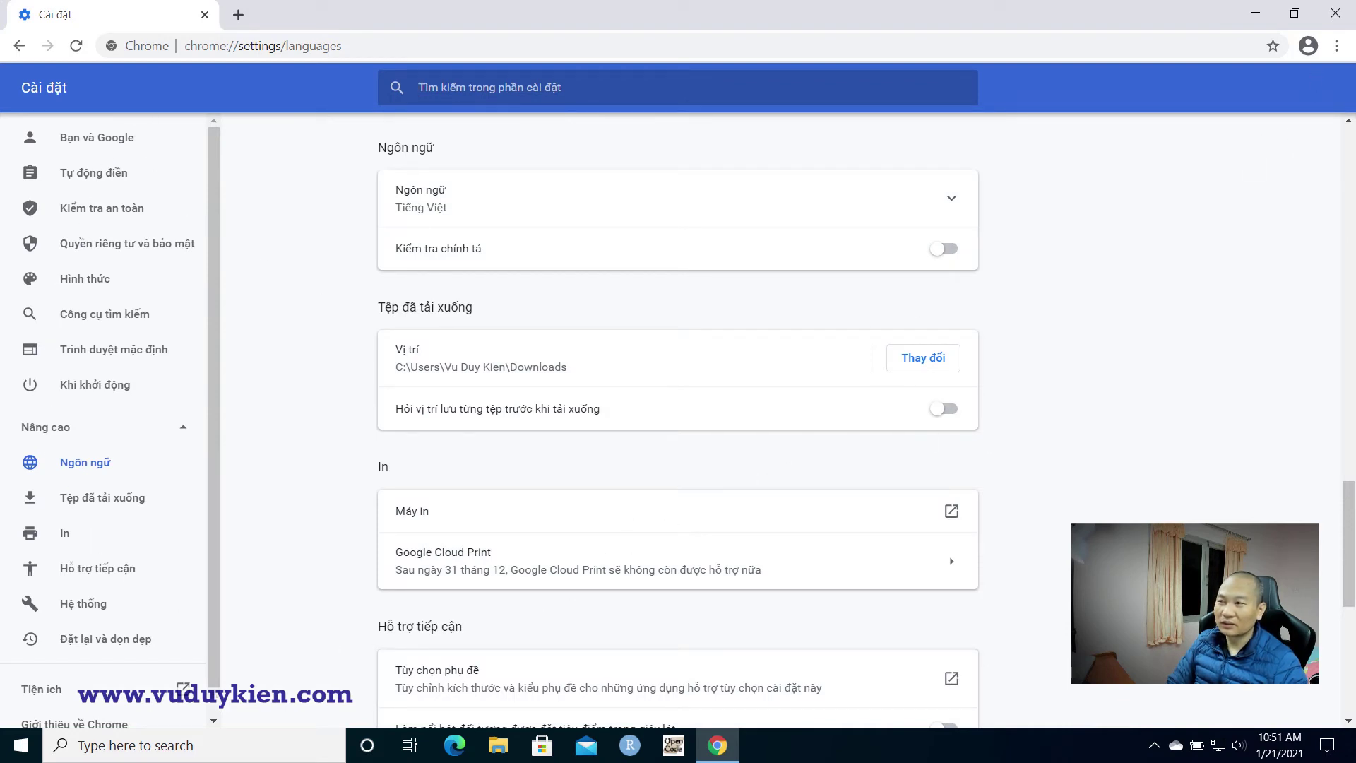
{"action": "left_click", "coordinate": [1337, 47]}
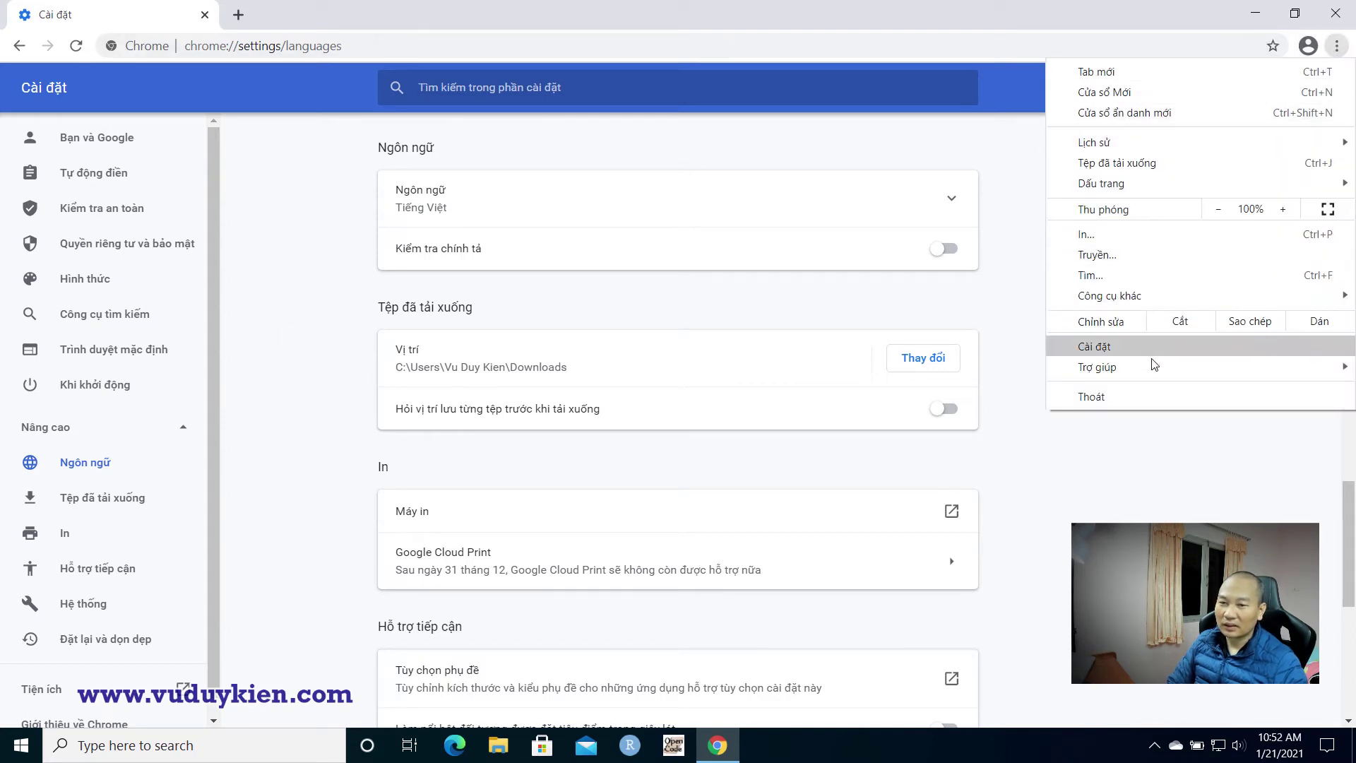
{"action": "left_click", "coordinate": [1146, 487]}
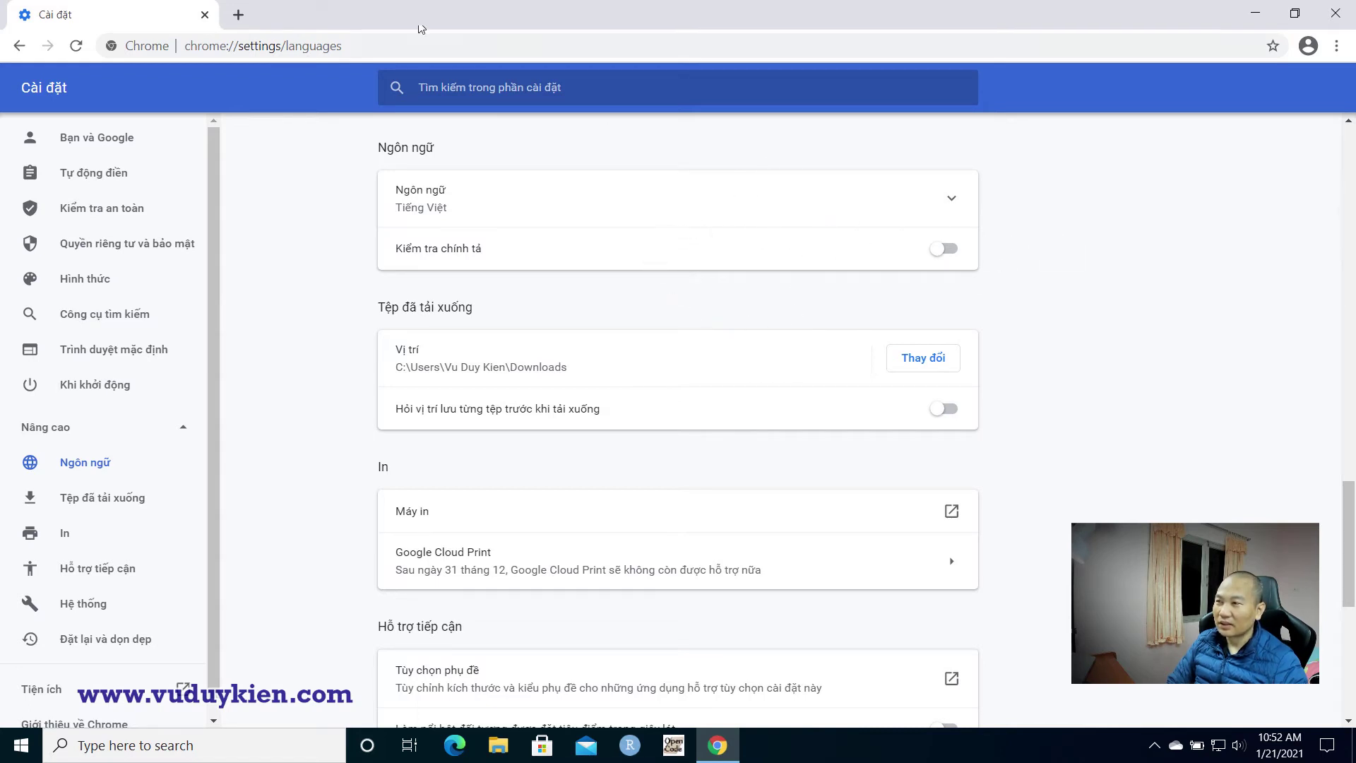
- Open PubMed in a new tab and check the address bar for a translation option
{"action": "left_click", "coordinate": [238, 14]}
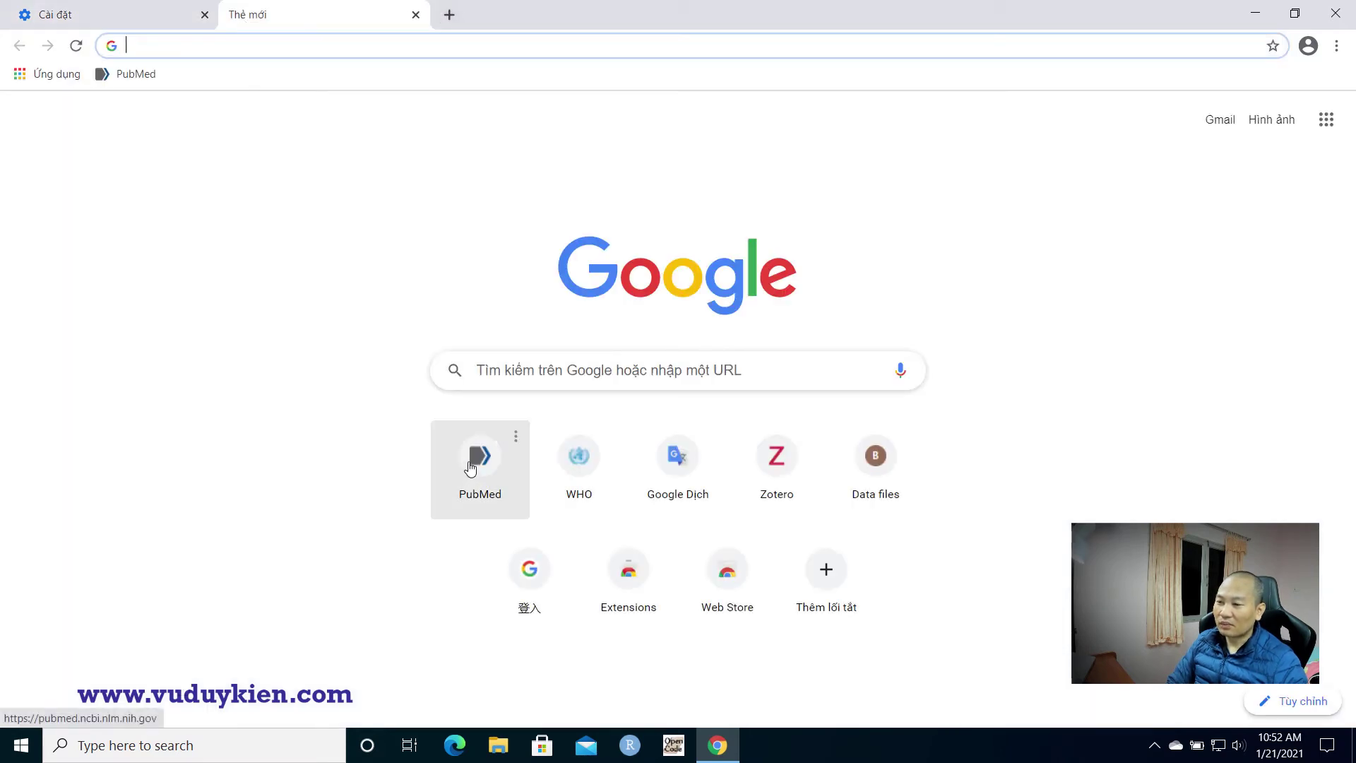
{"action": "left_click", "coordinate": [470, 467]}
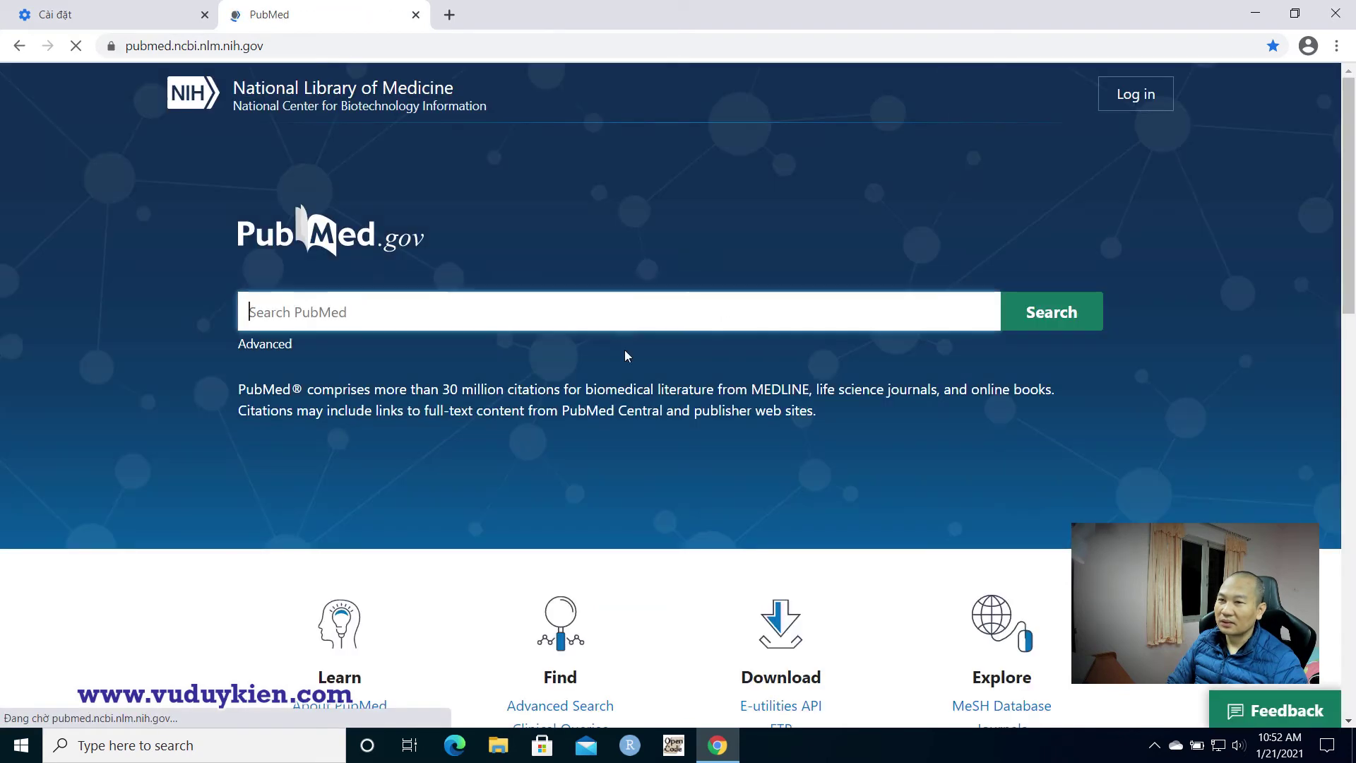
{"action": "left_click", "coordinate": [1173, 43]}
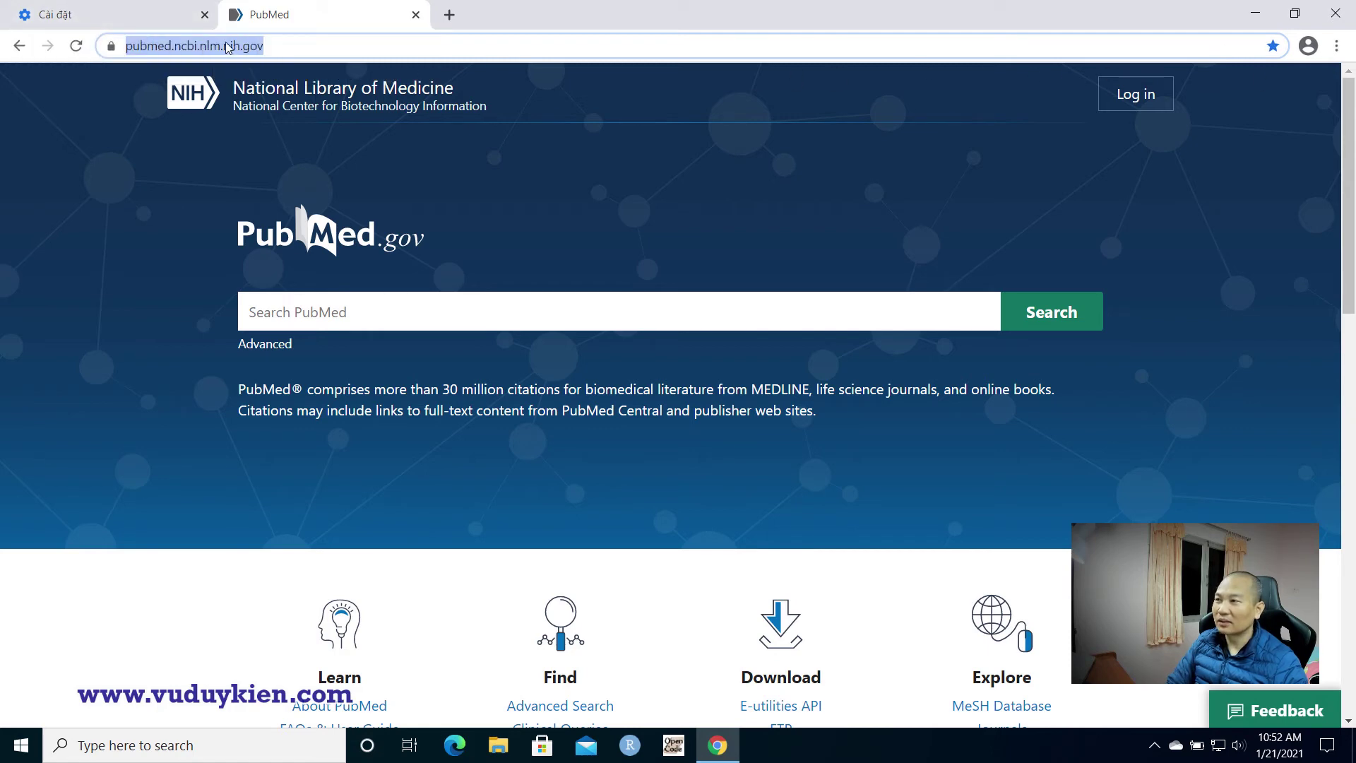
- In the language settings, turn on offering translation of pages in unread languages and enable it for Tiếng Anh (Hoa Kỳ)
{"action": "left_click", "coordinate": [130, 17]}
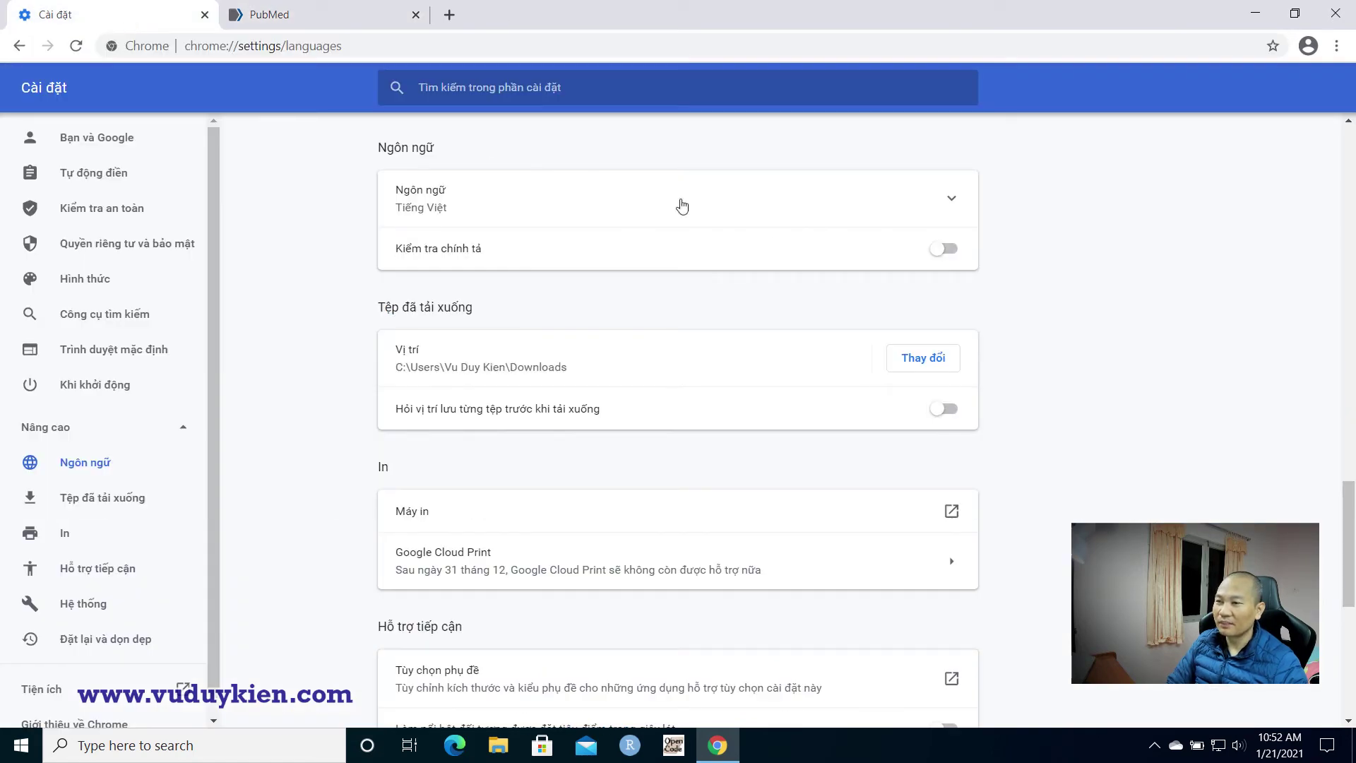
{"action": "left_click", "coordinate": [951, 201]}
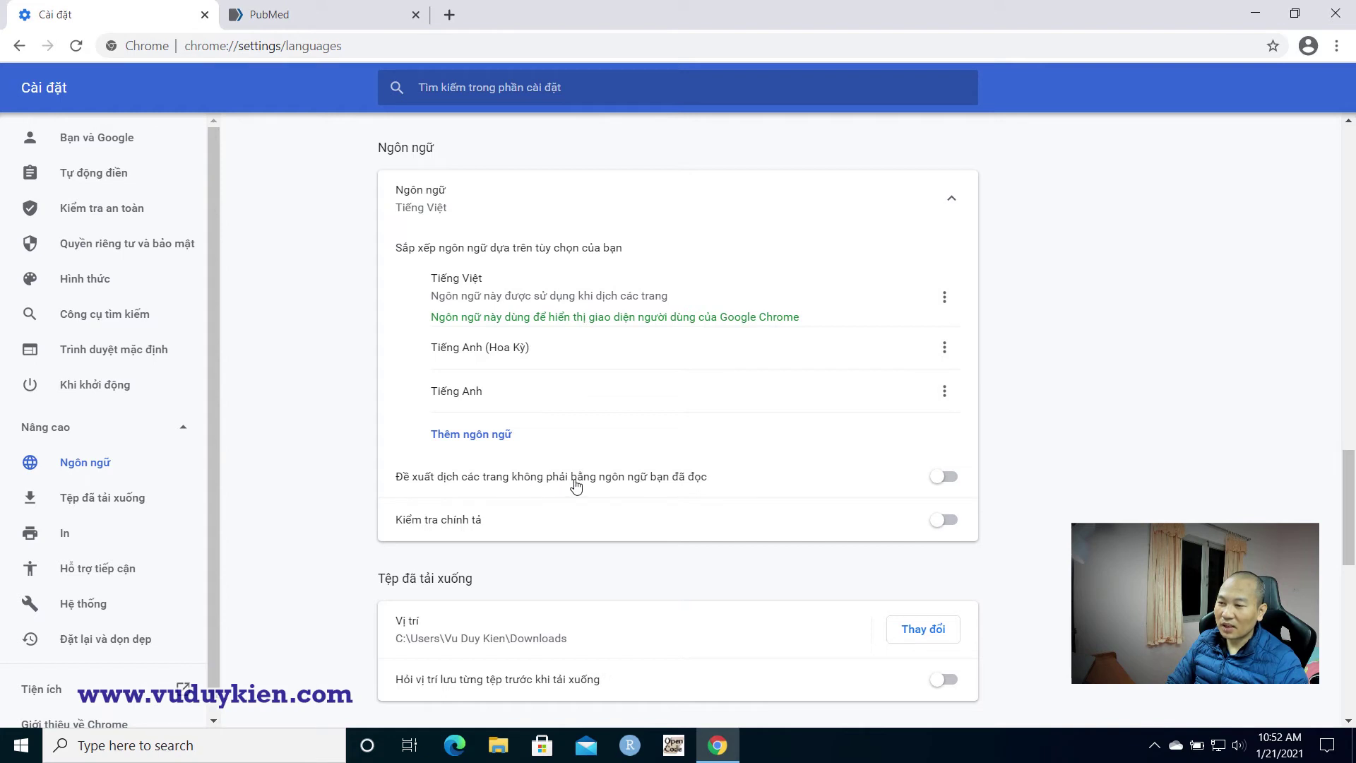
{"action": "left_click", "coordinate": [725, 477]}
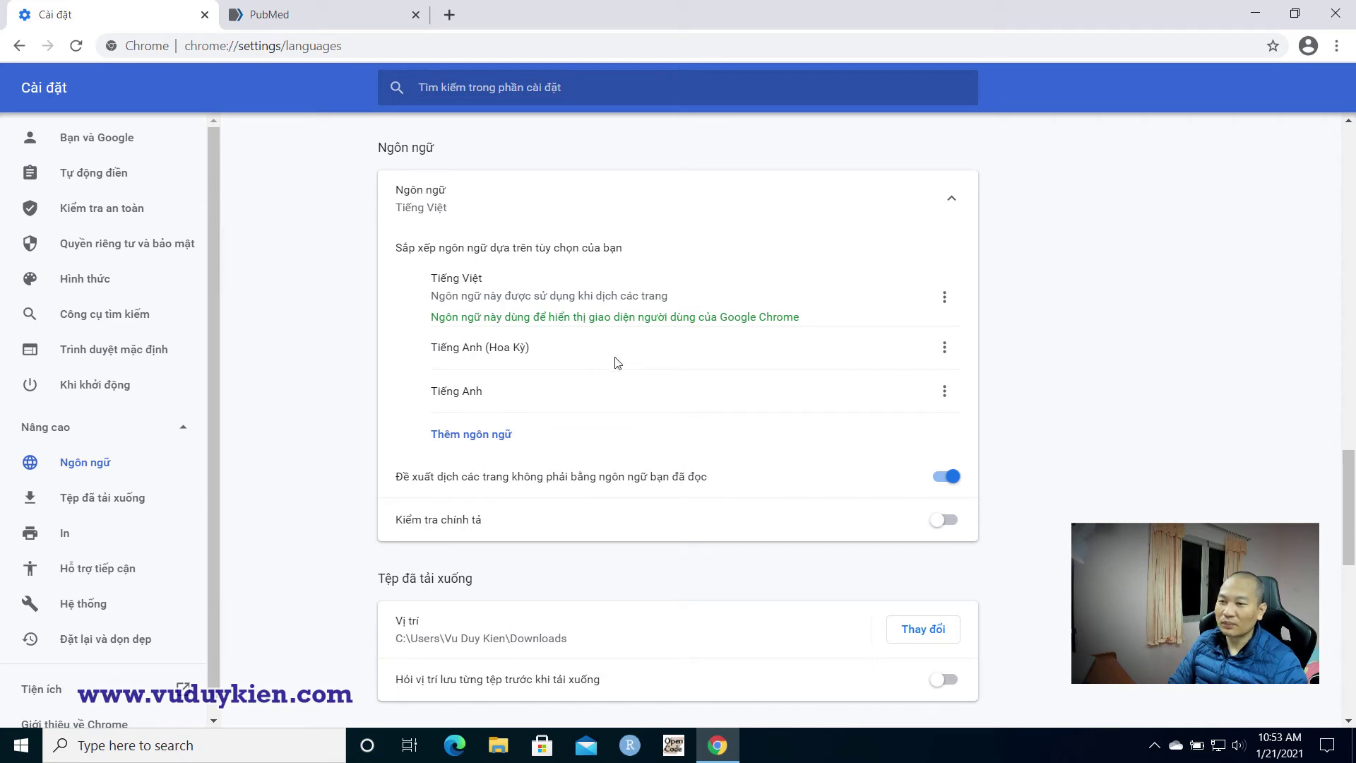
{"action": "left_click", "coordinate": [944, 349]}
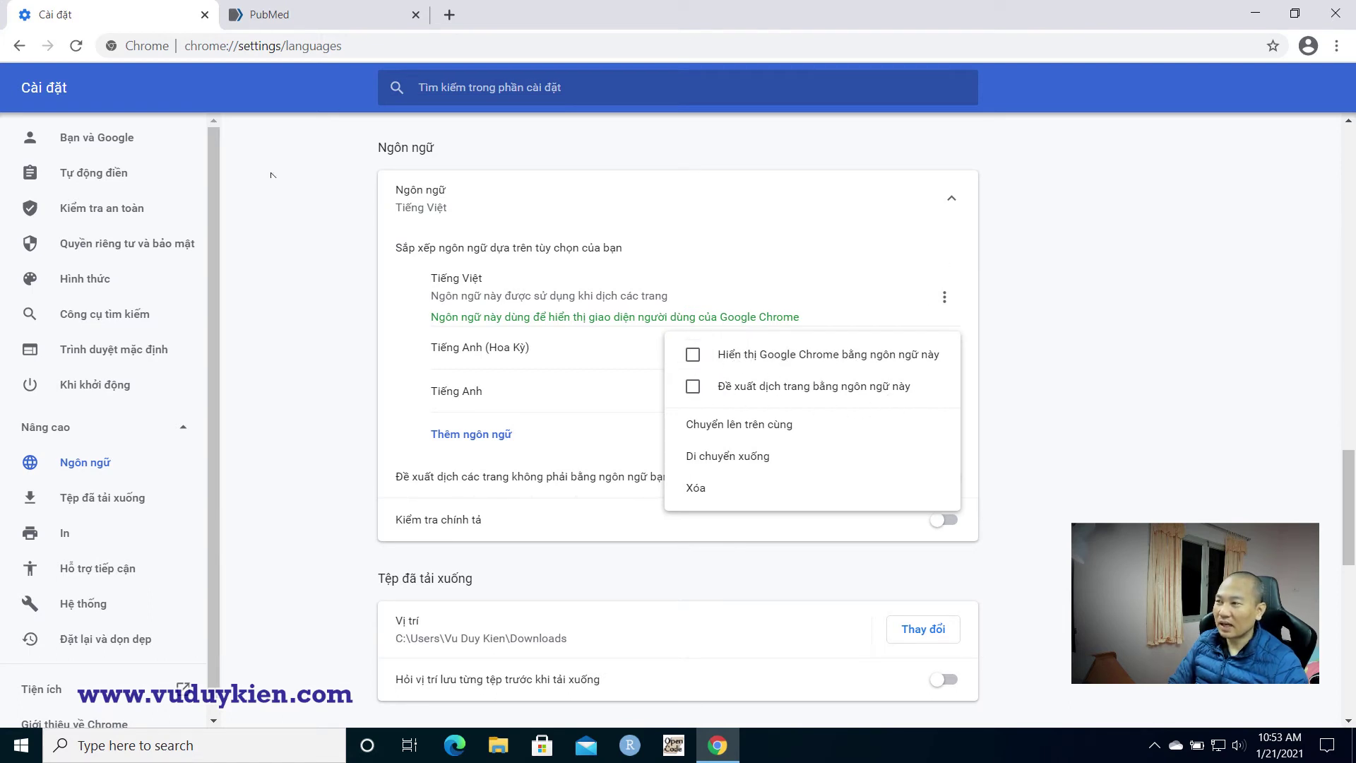
{"action": "left_click", "coordinate": [692, 387]}
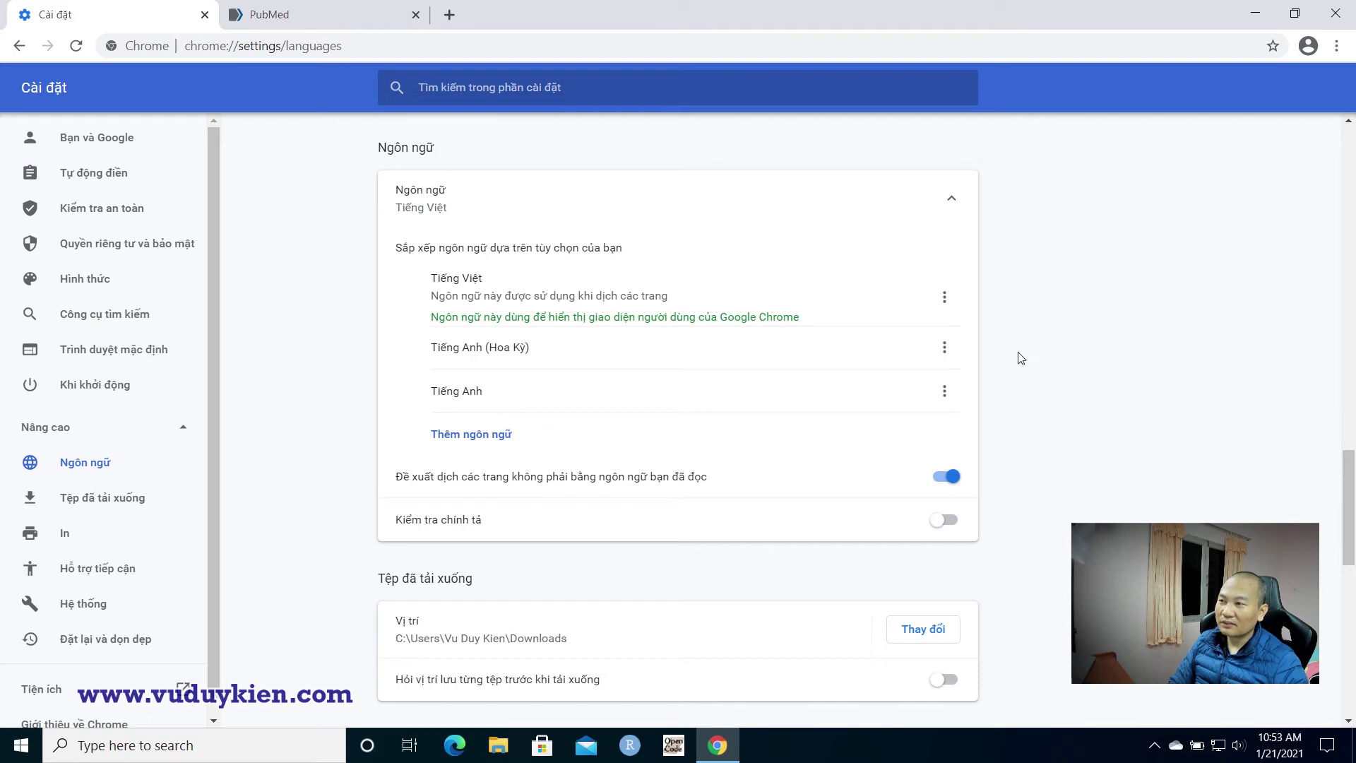
- Open PubMed again in a new tab and translate the page into Vietnamese
{"action": "left_click", "coordinate": [346, 22]}
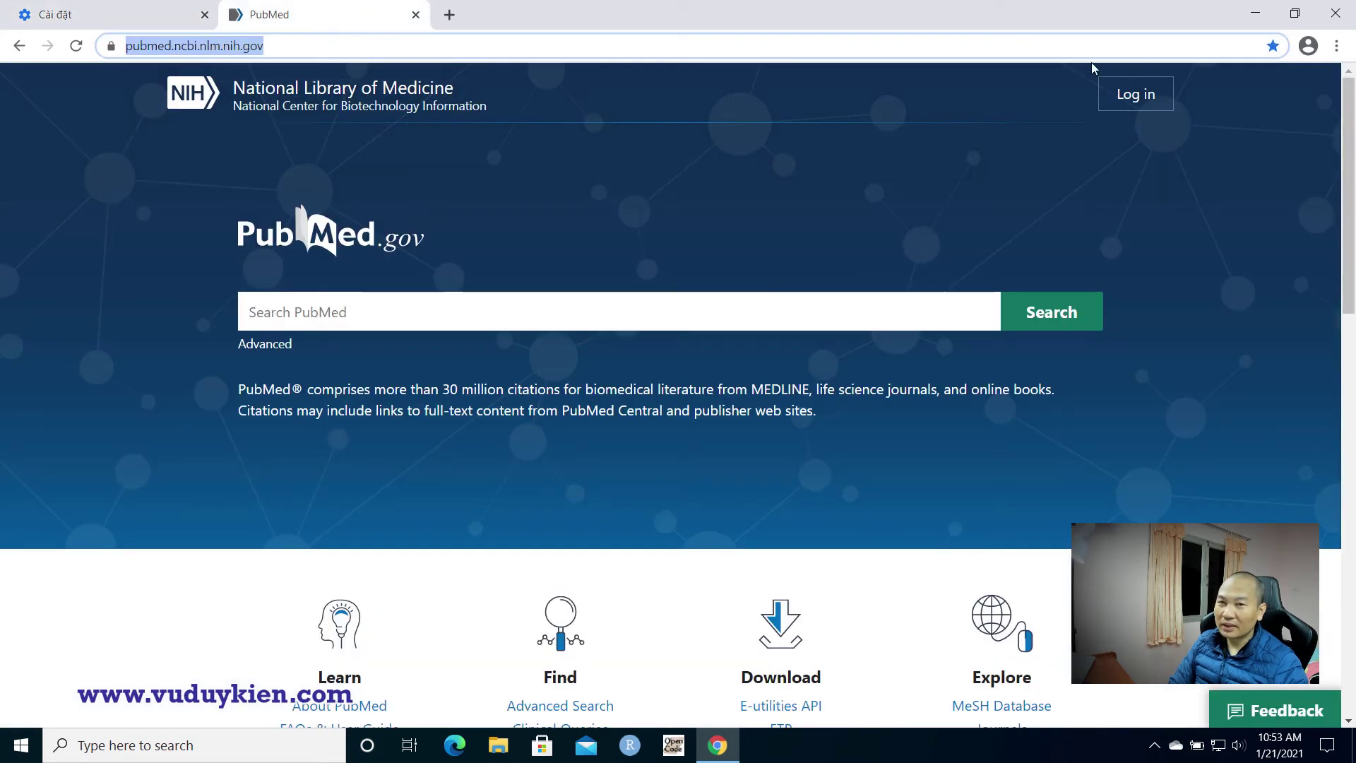
{"action": "left_click", "coordinate": [1183, 44]}
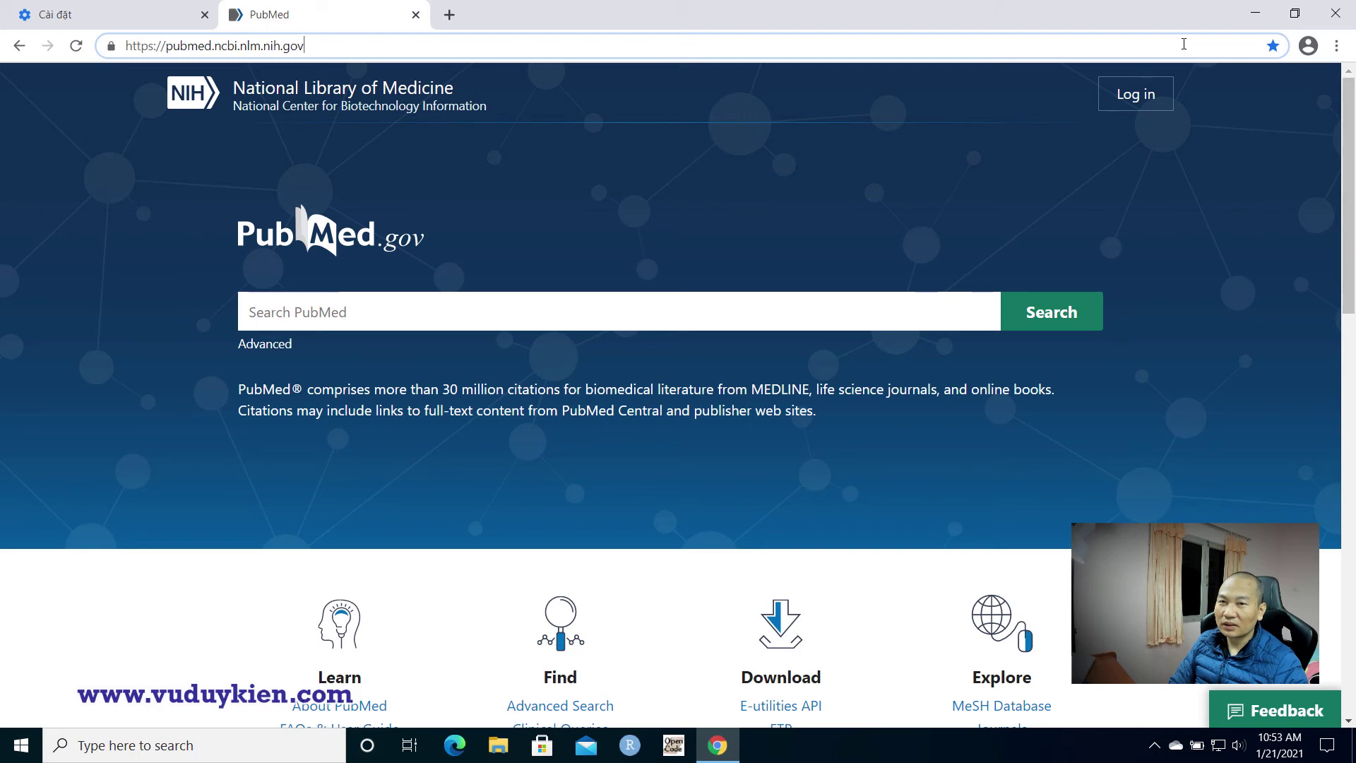
{"action": "left_click", "coordinate": [449, 15]}
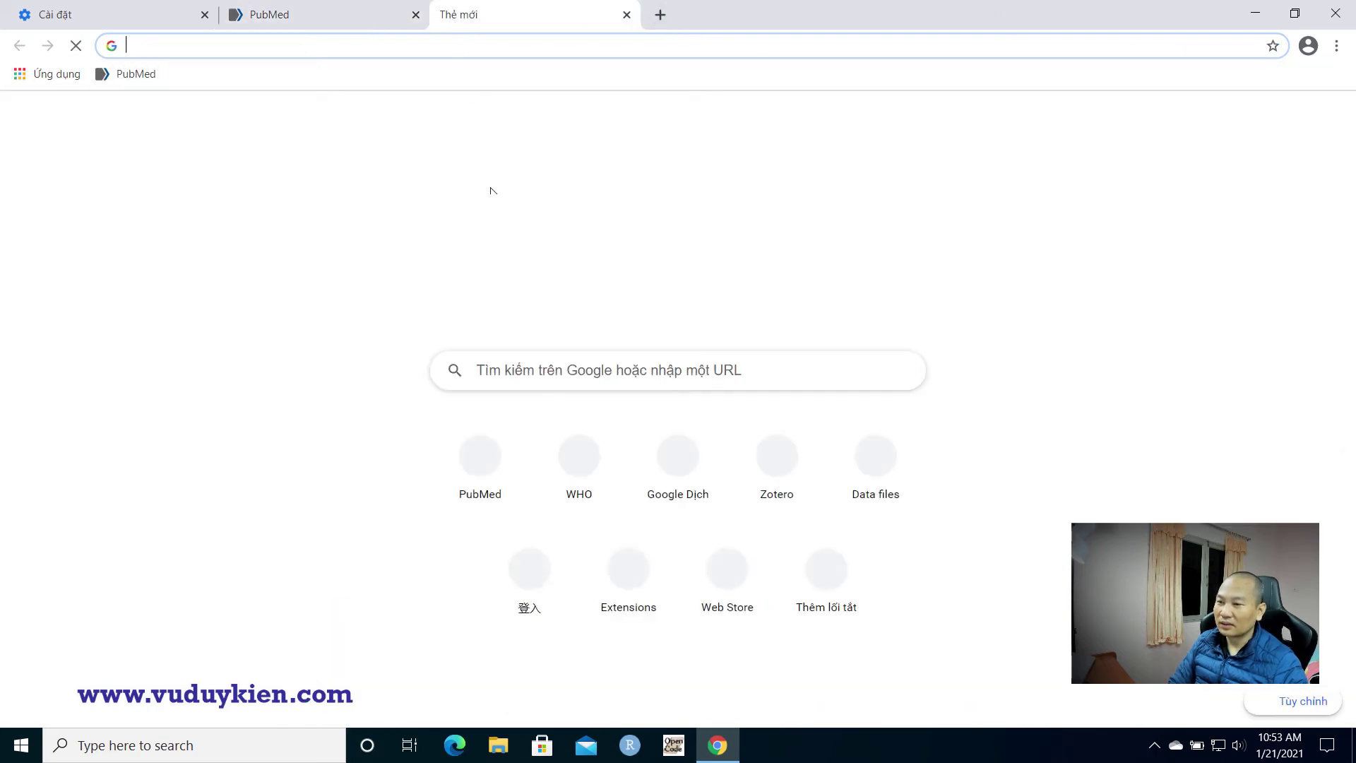
{"action": "left_click", "coordinate": [486, 472]}
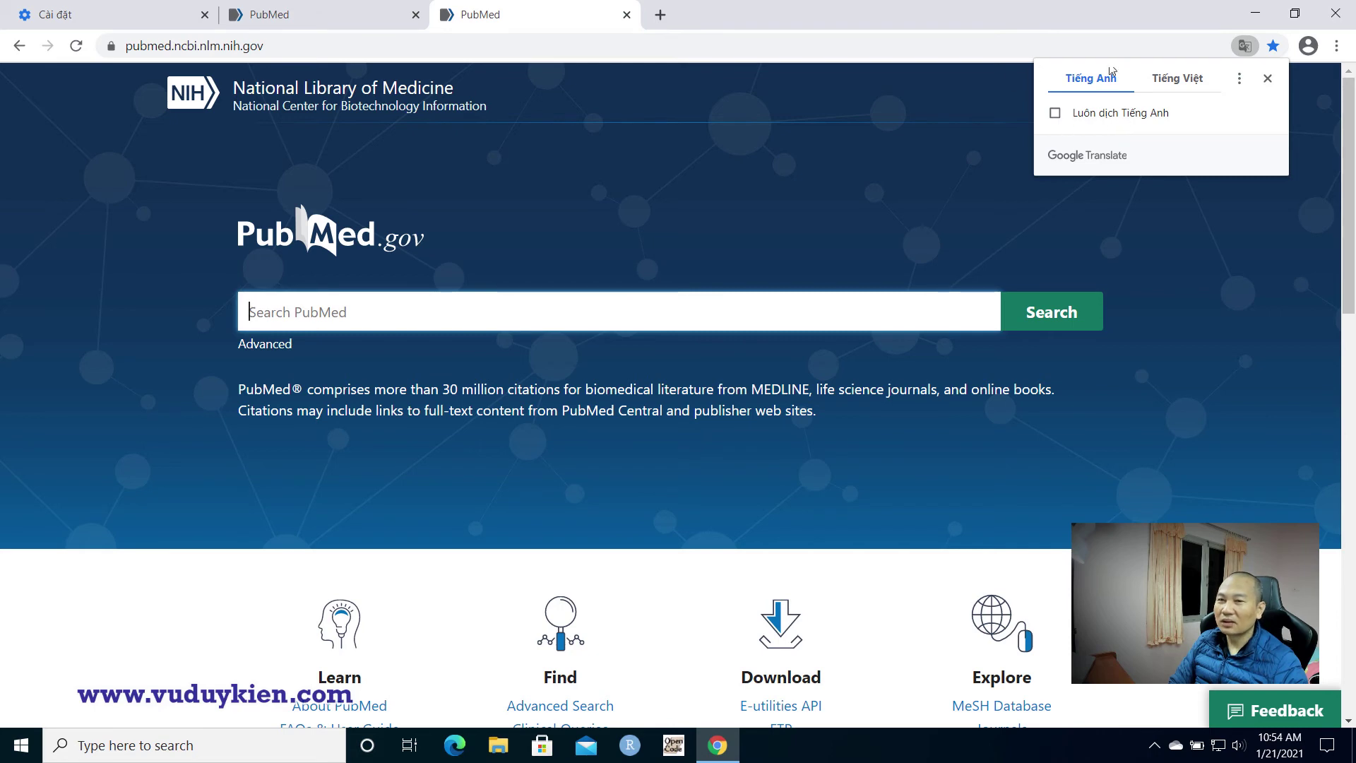
{"action": "left_click", "coordinate": [1185, 83]}
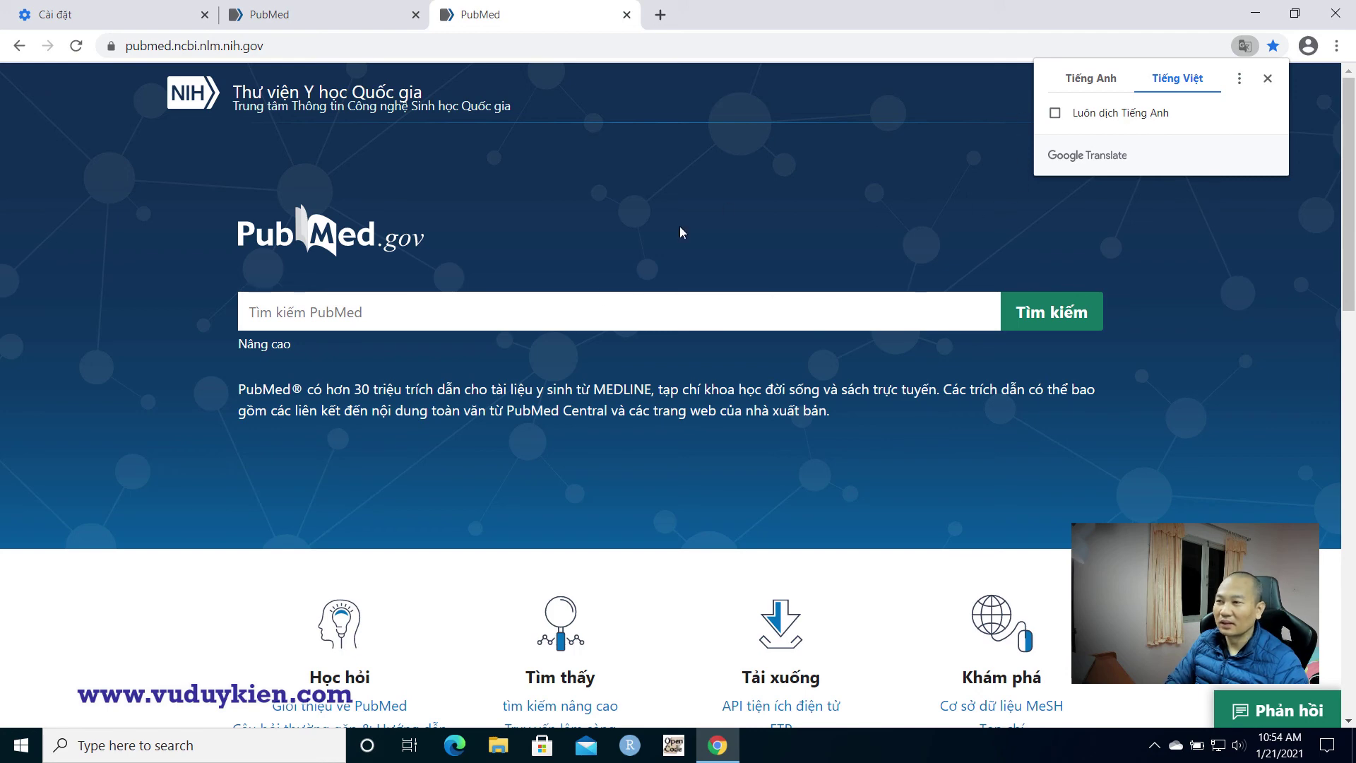
- Search PubMed for the author's full name
{"action": "left_click", "coordinate": [532, 304]}
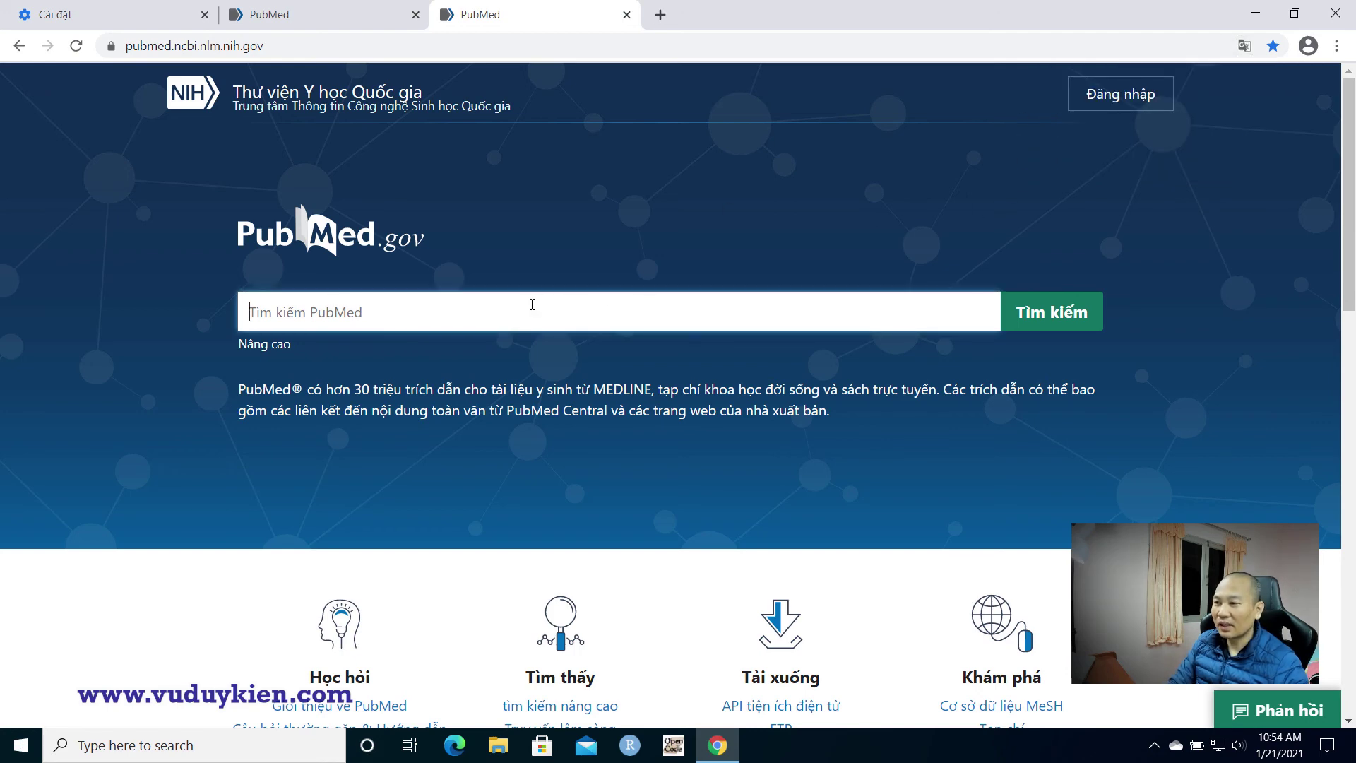
{"action": "type", "text": "vu"}
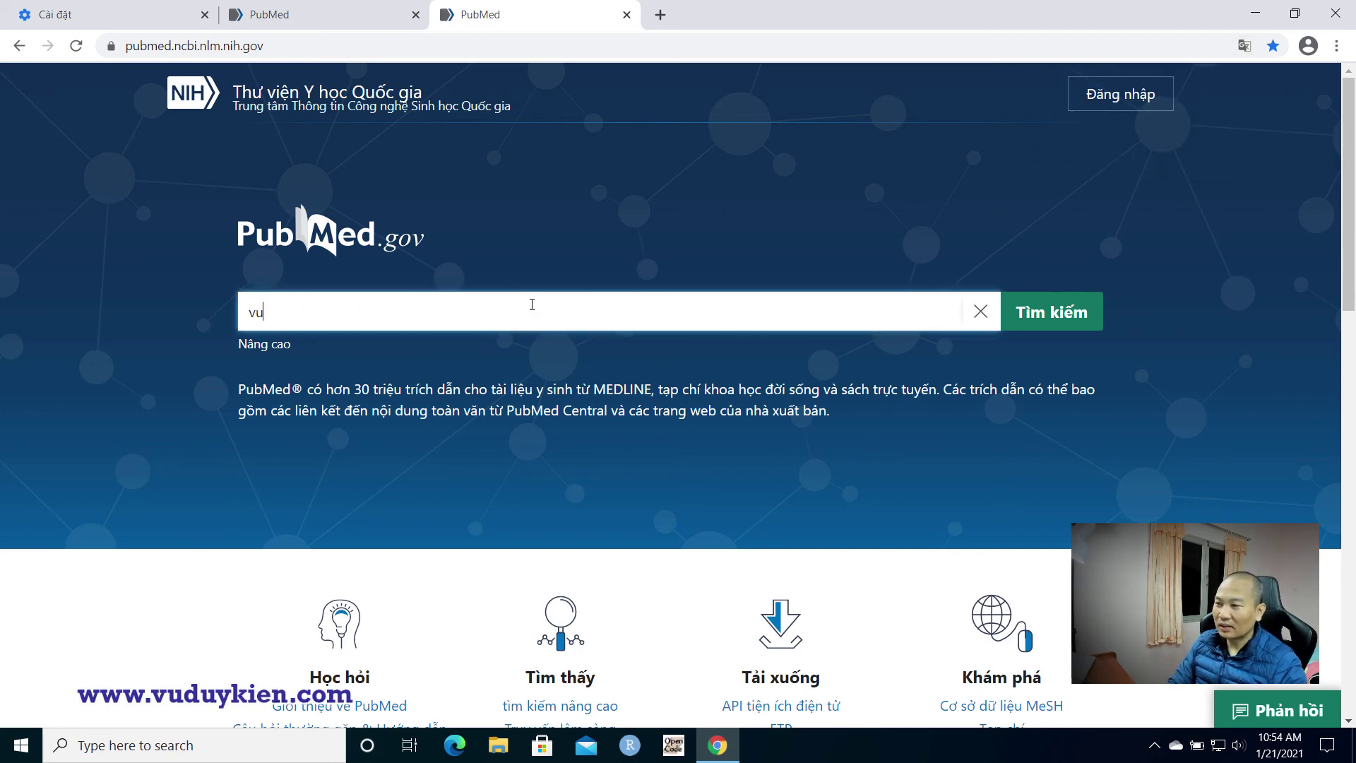
{"action": "type", "text": " duy kien"}
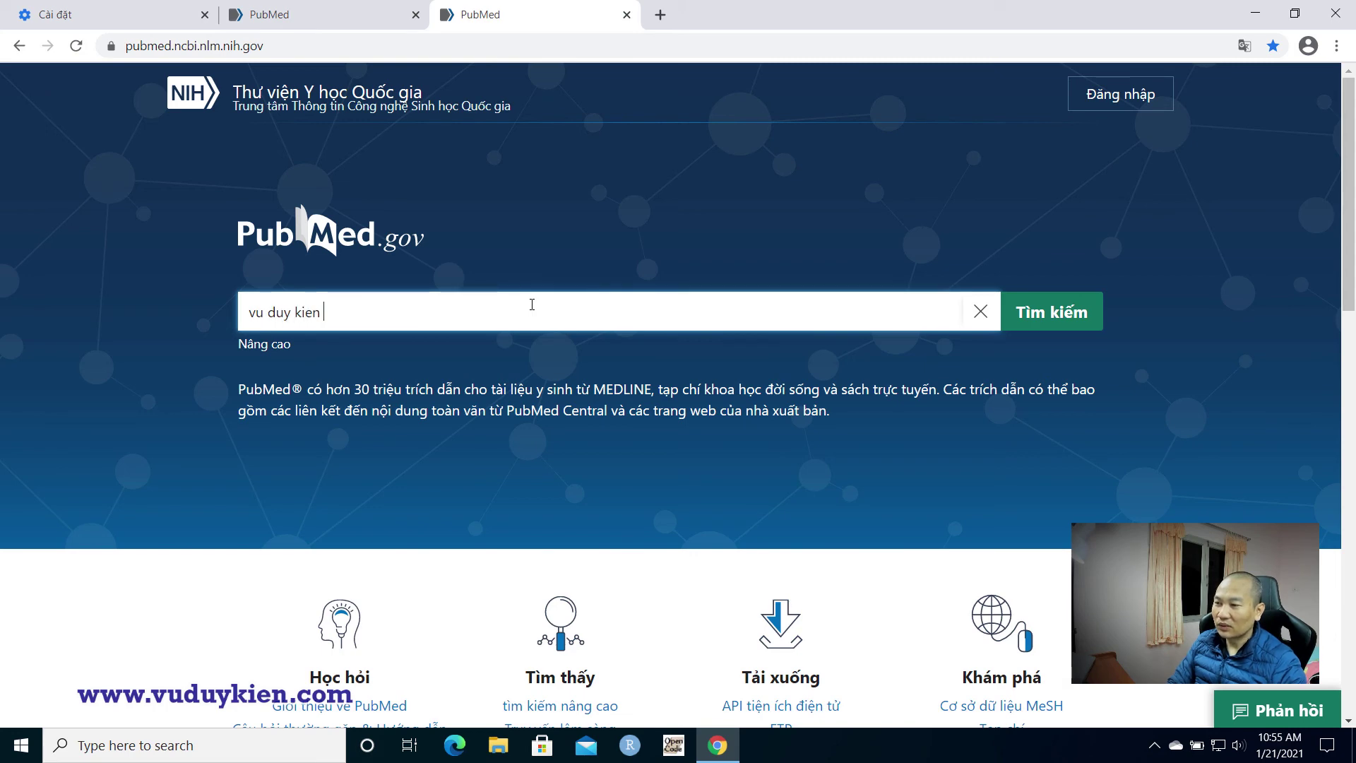
{"action": "key", "text": "Return"}
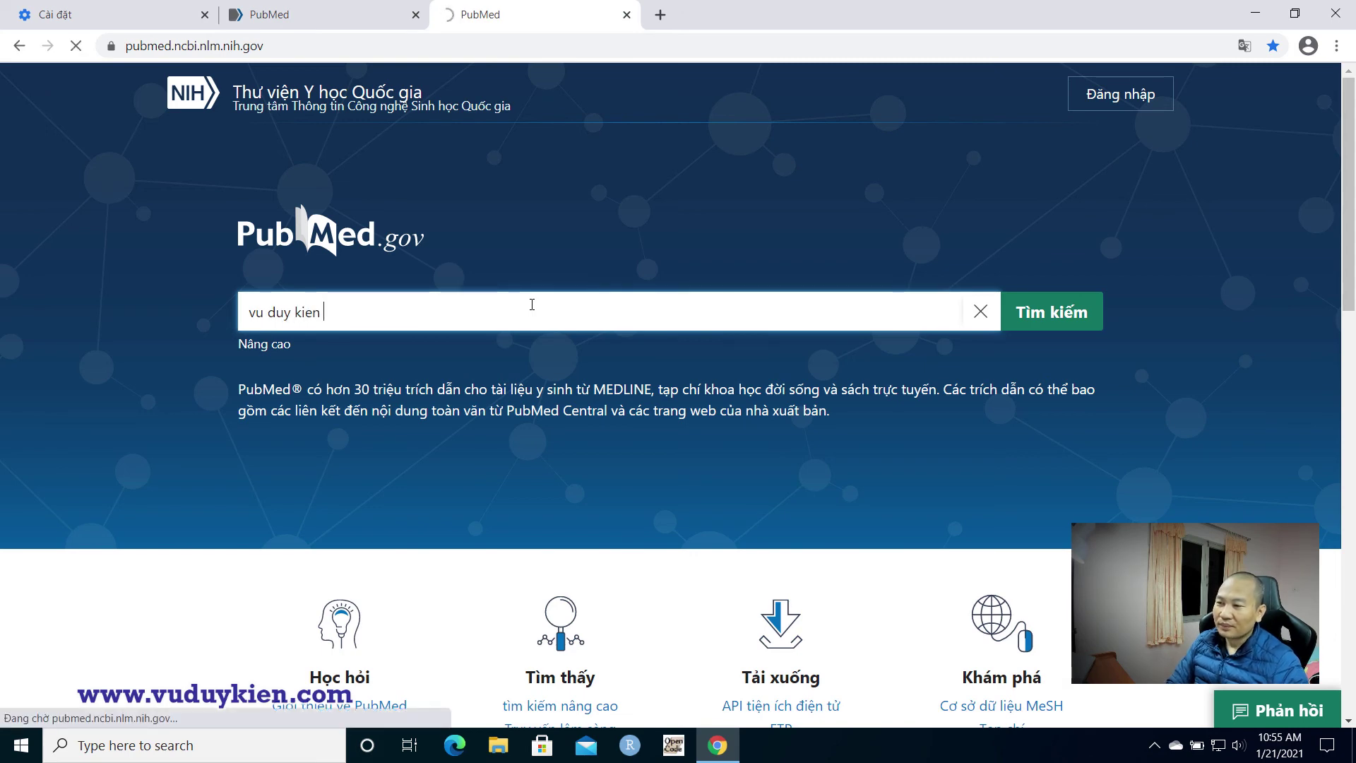